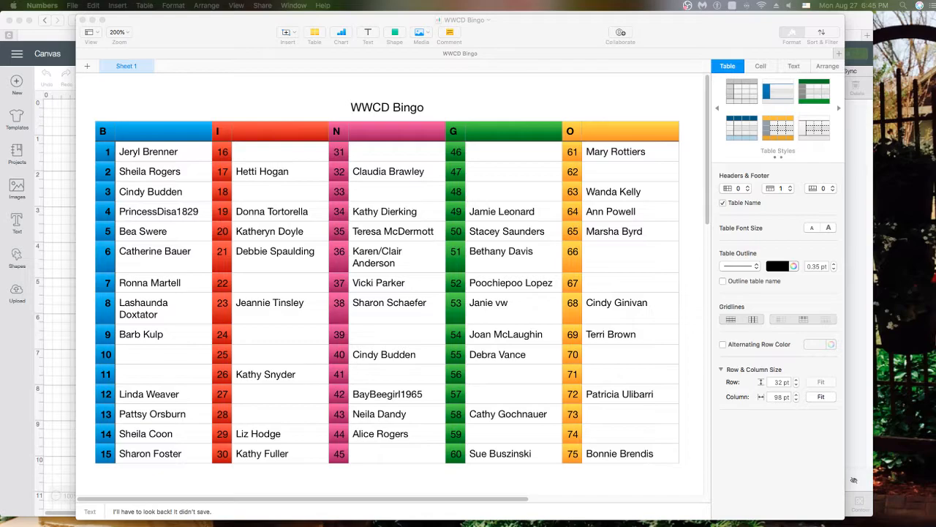
Scroll down to the rules paragraph beginning 'Each participant select a number' below the bingo grid
scroll(199, 283, down, 2)
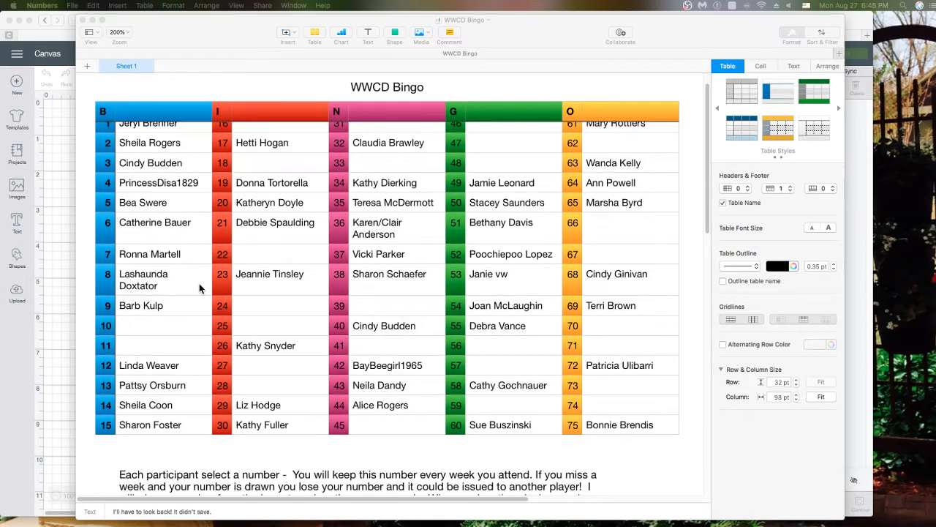
scroll(199, 283, down, 2)
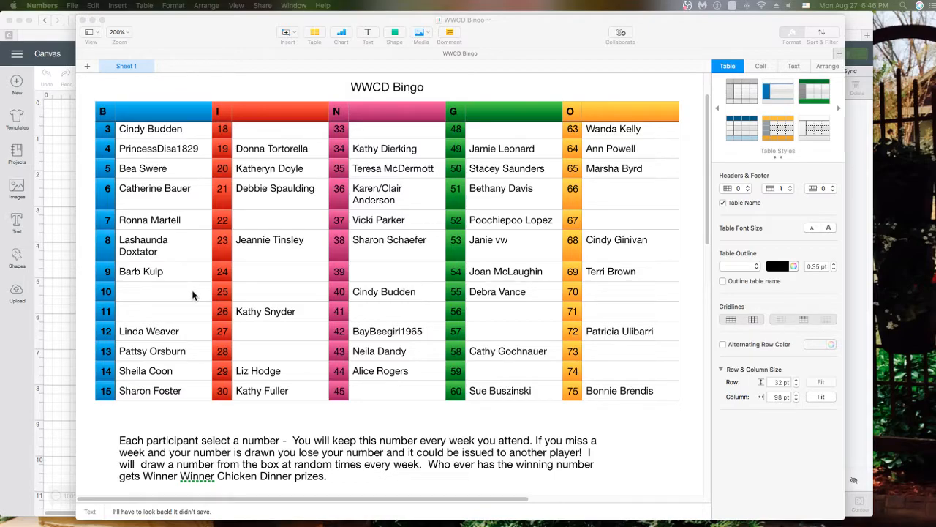
scroll(162, 295, down, 5)
scroll(161, 295, down, 5)
scroll(162, 295, down, 2)
scroll(161, 295, down, 3)
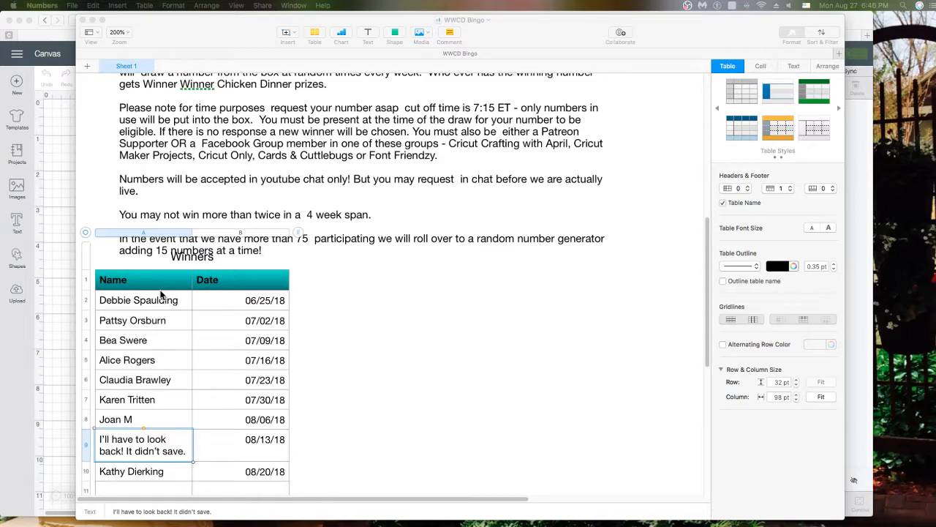
scroll(174, 298, down, 1)
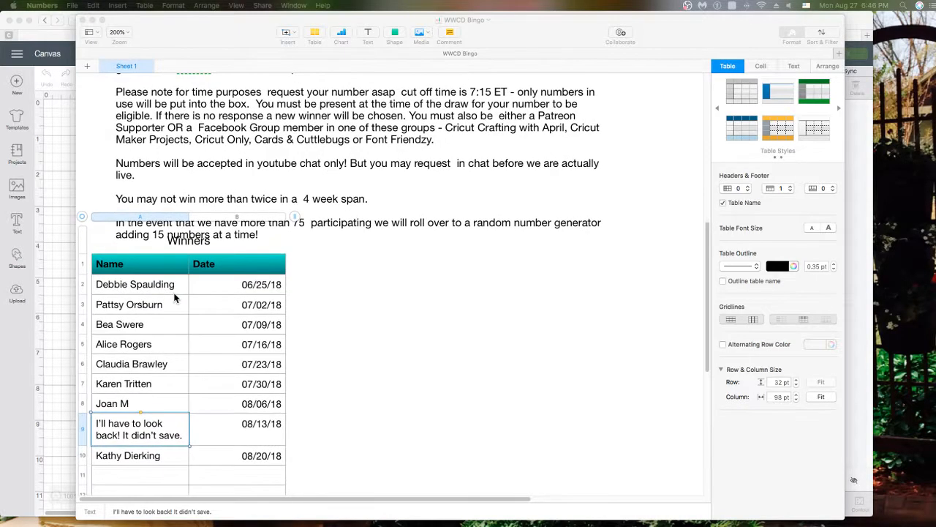
scroll(193, 292, down, 3)
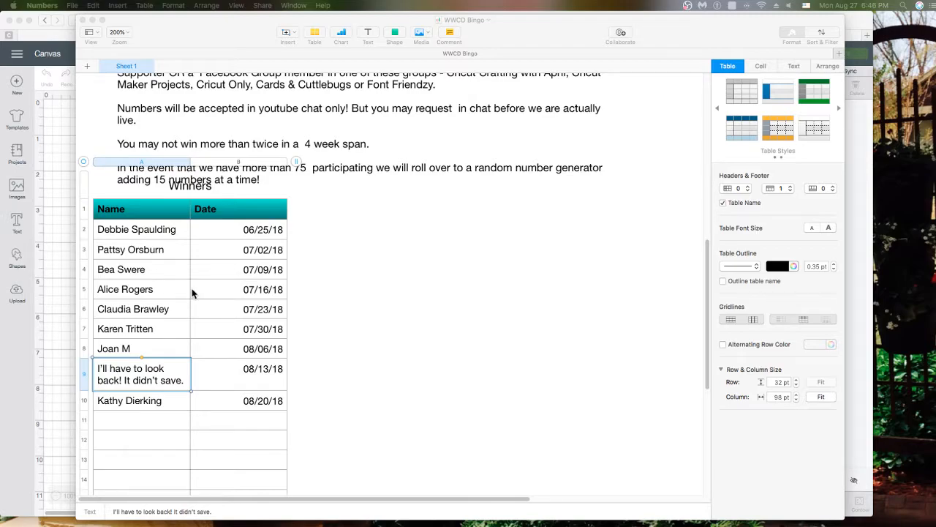
scroll(192, 293, up, 15)
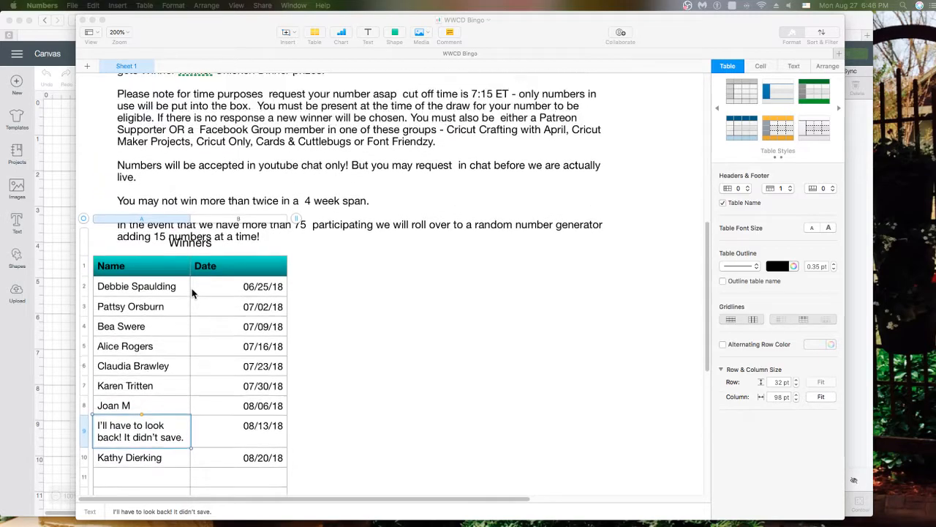
Scroll back to the top to view the WWCD Bingo title and the colored 75-number B-I-N-G-O grid
scroll(192, 292, up, 8)
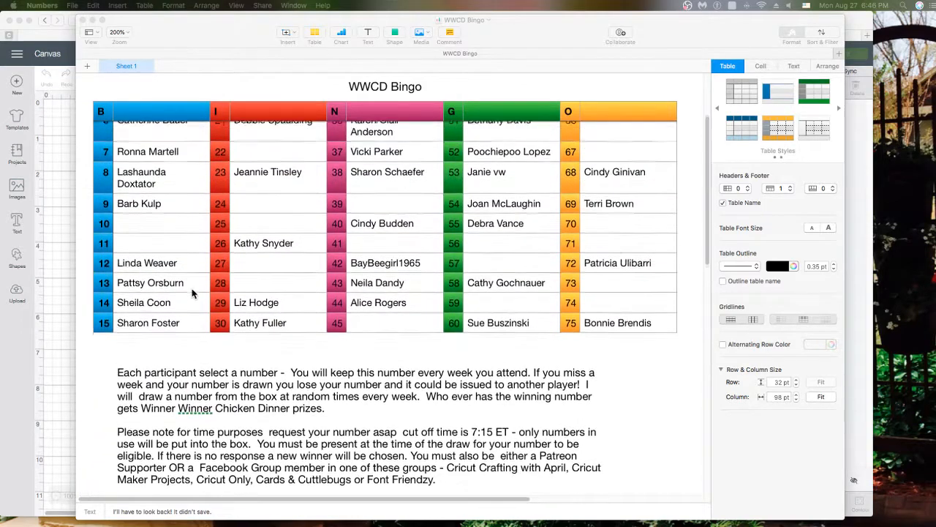
scroll(192, 293, up, 3)
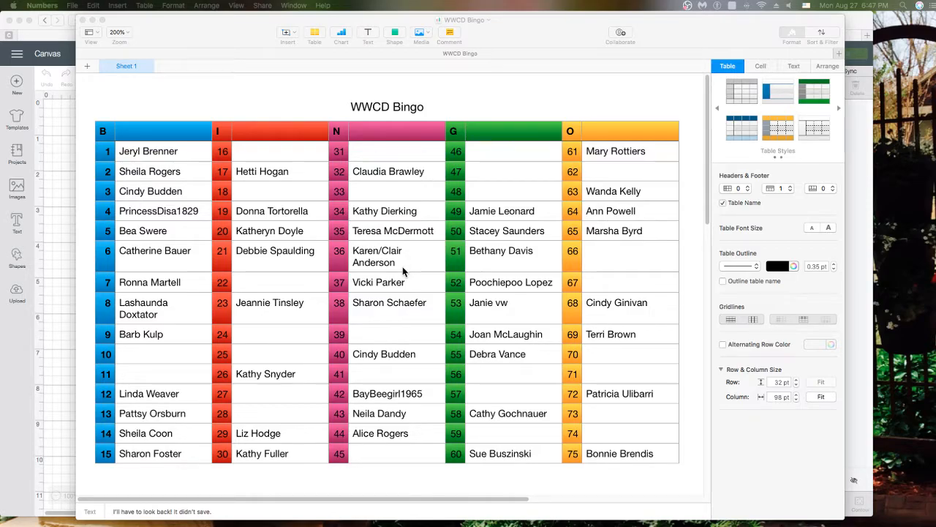
scroll(402, 271, right, 1)
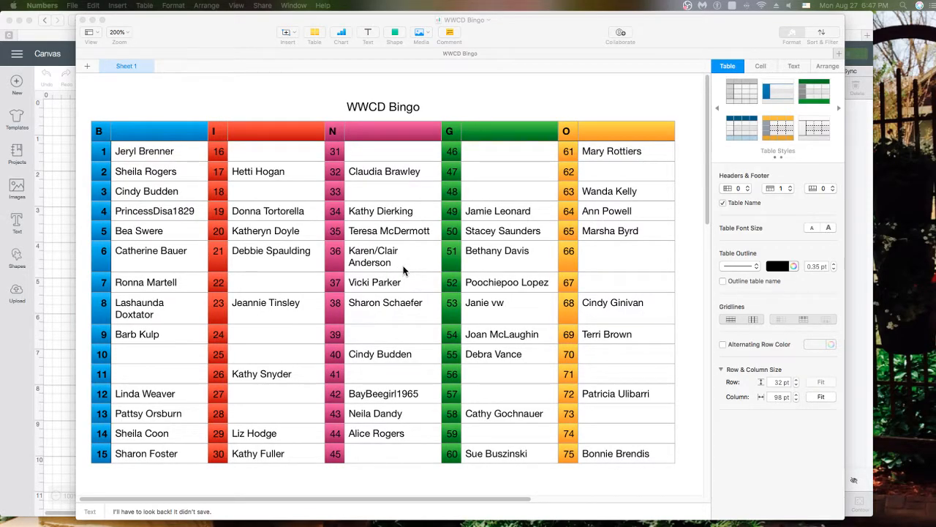
scroll(400, 272, down, 1)
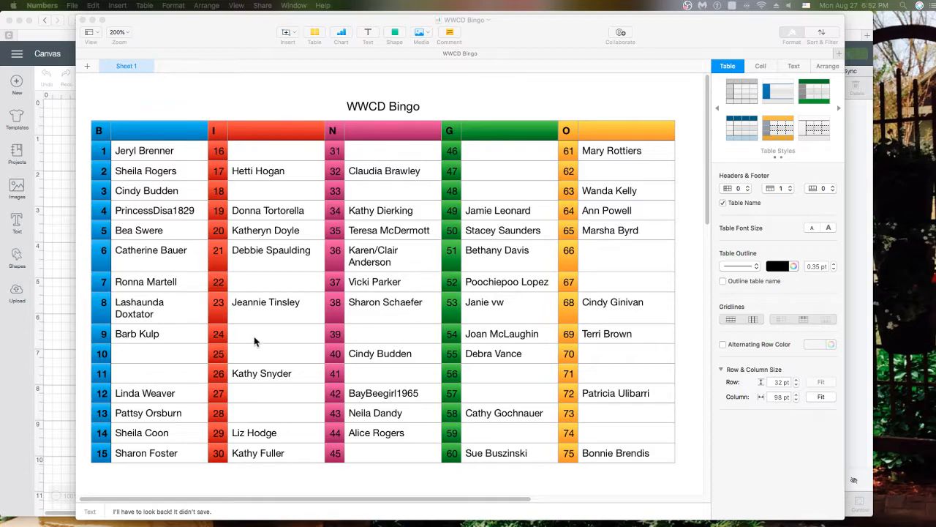
Enter players' names in the empty cells beside bingo numbers 25 and 24
click(253, 355)
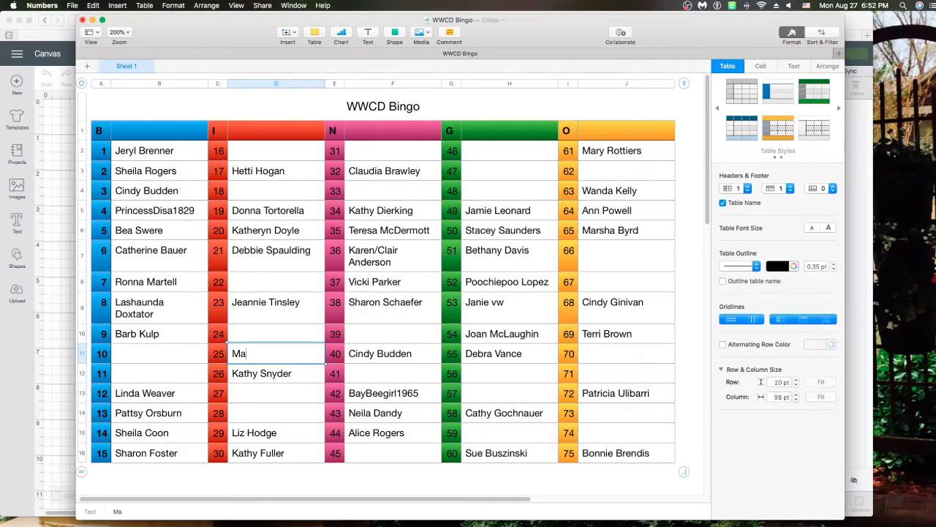
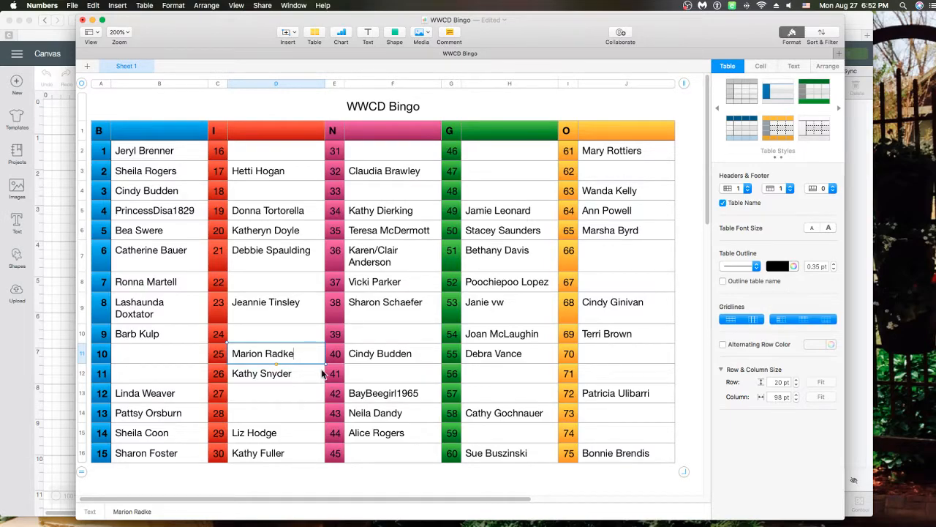
click(248, 336)
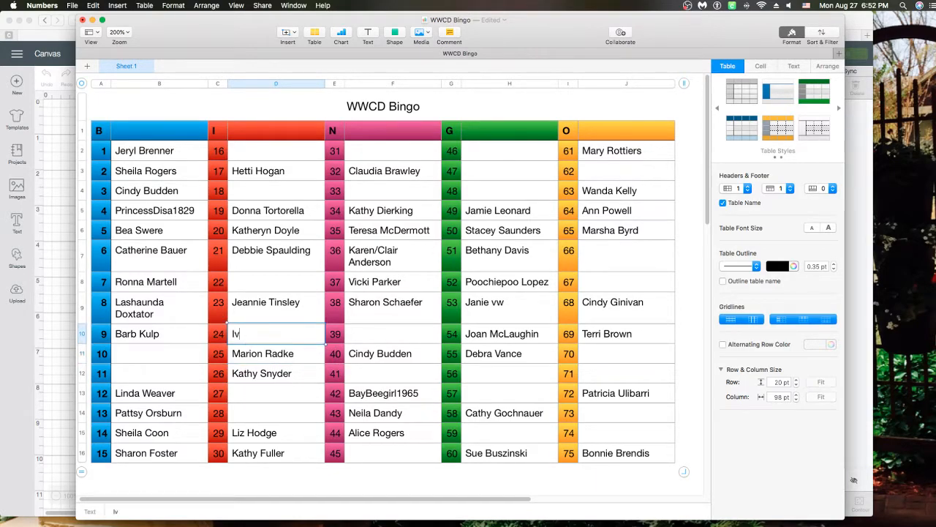
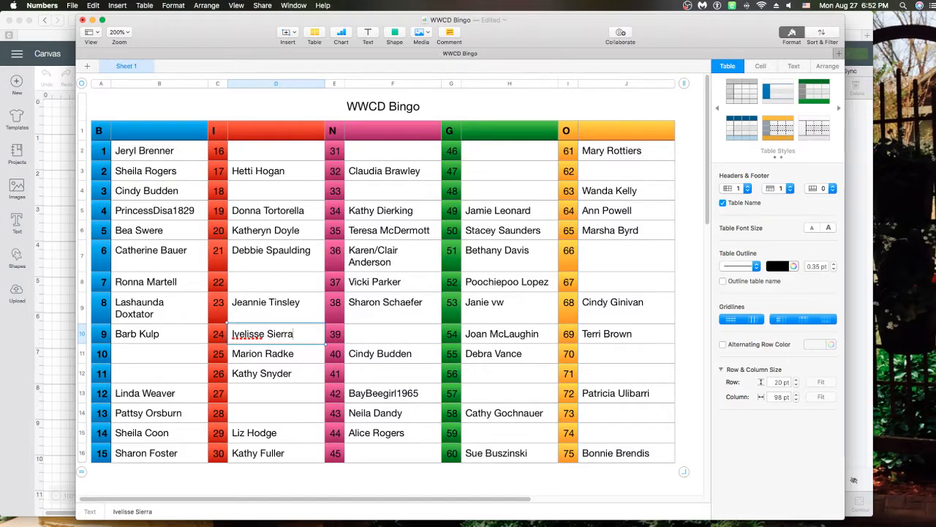
click(272, 360)
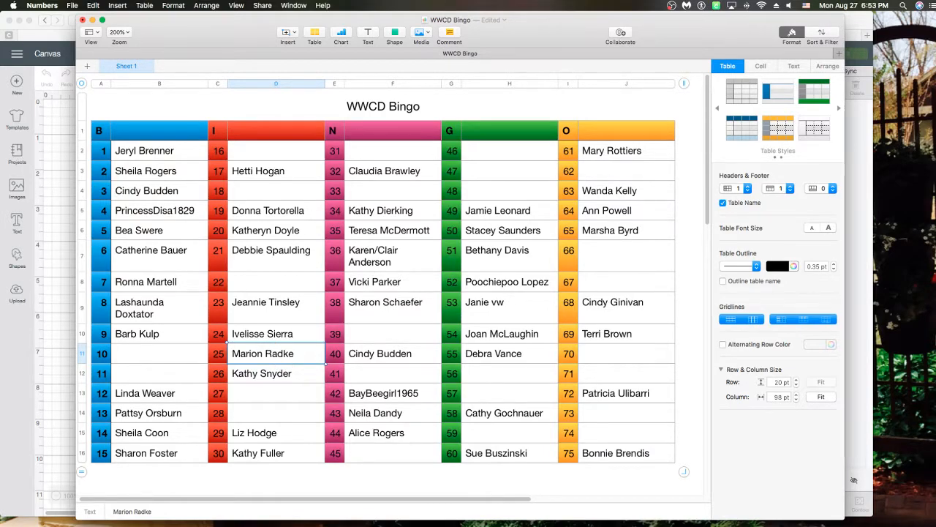
Enter a player's name beside number 67, correcting a mistyped initial
scroll(279, 457, down, 1)
click(618, 289)
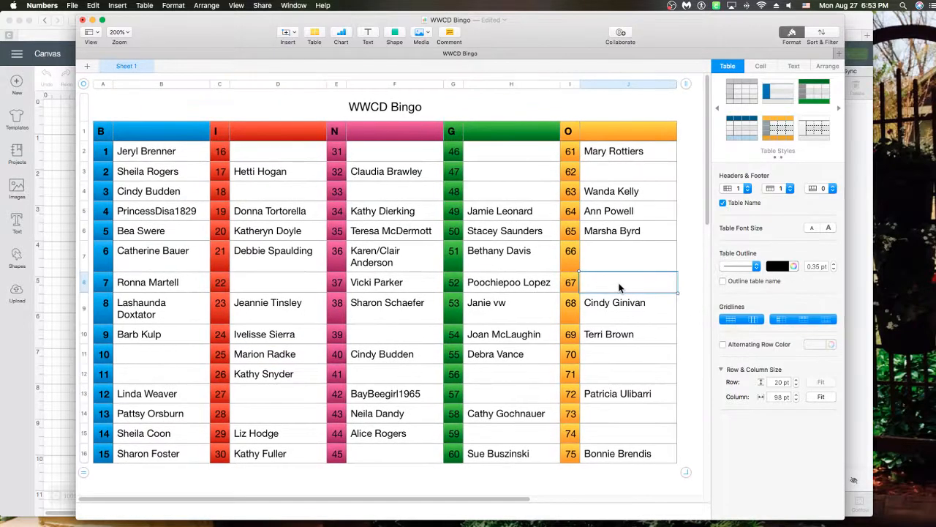
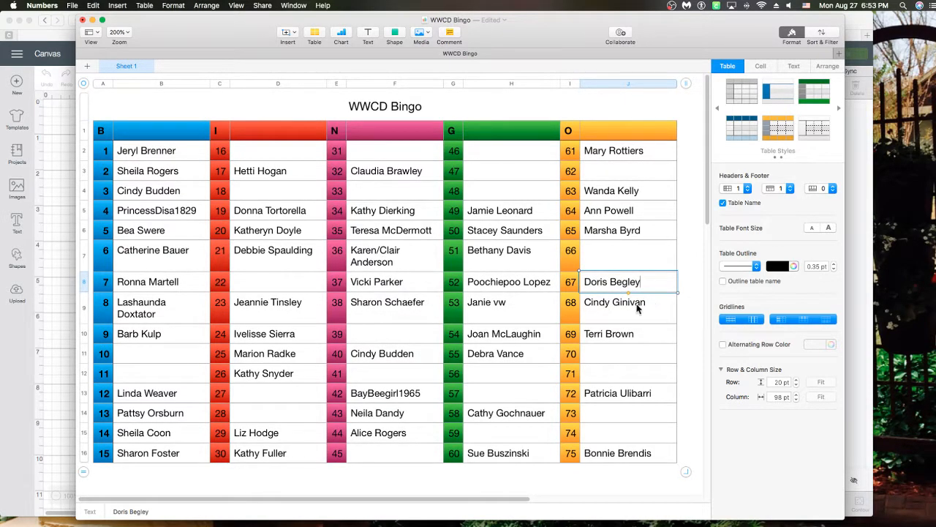
click(523, 270)
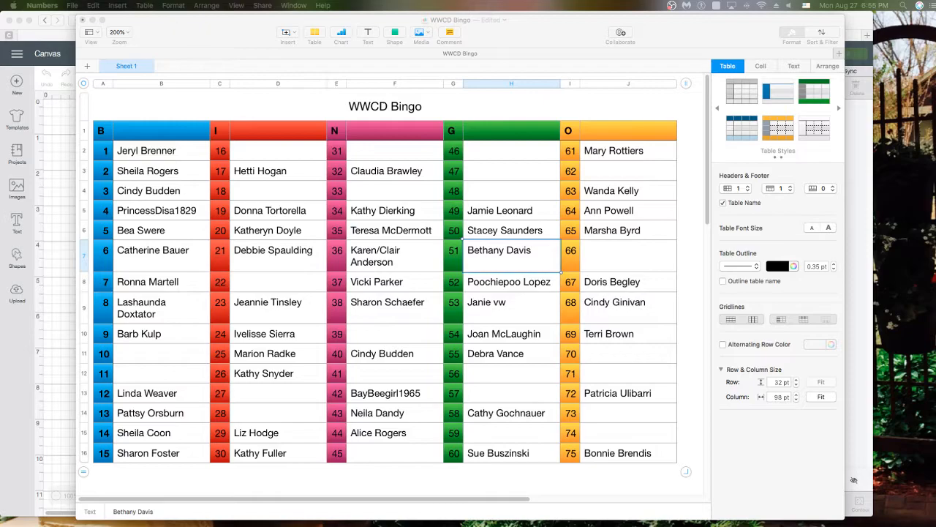
Cancel closing the WWCD Bingo spreadsheet and minimize Numbers to reveal the Cricut canvas
click(82, 20)
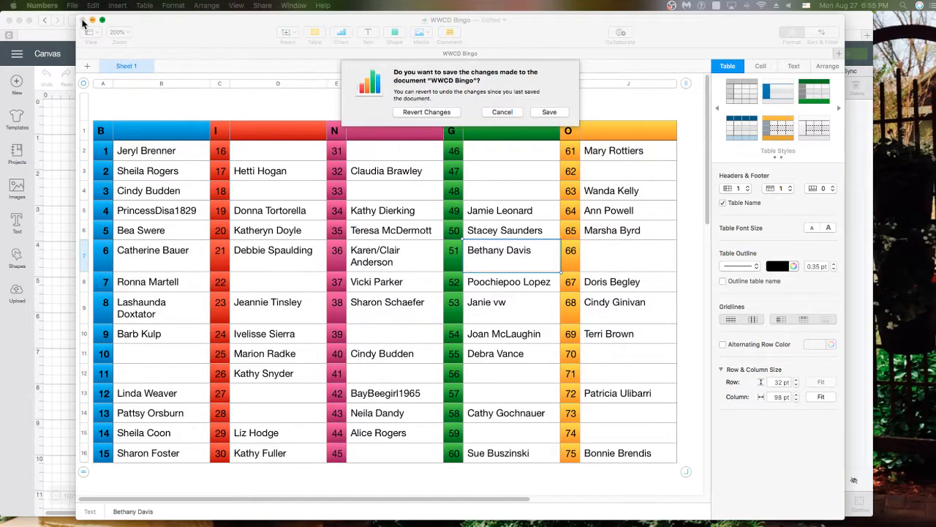
click(510, 115)
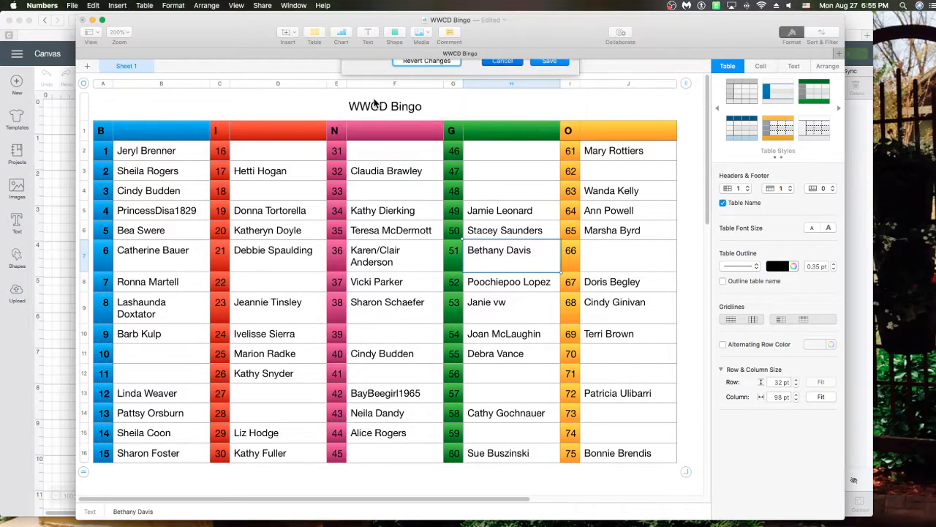
click(93, 20)
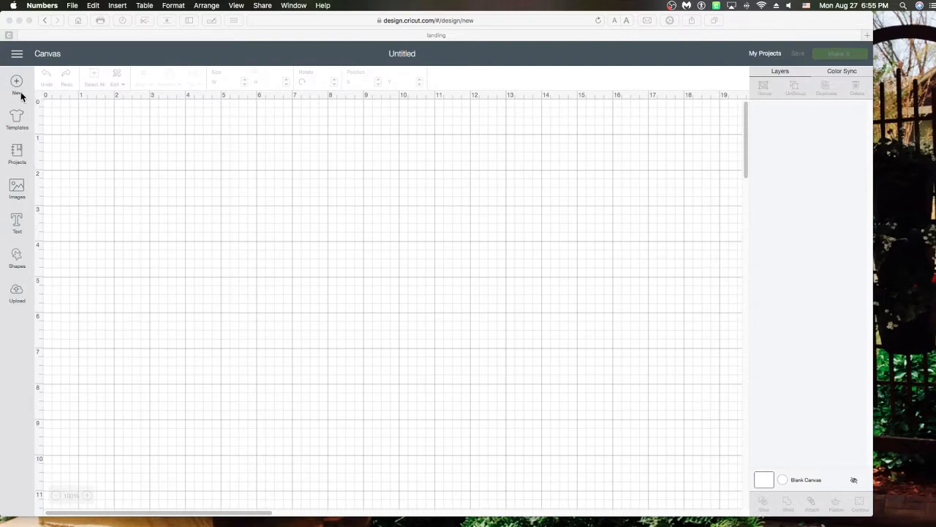
Bring the Cricut browser window forward and open the Images library from the sidebar
click(23, 196)
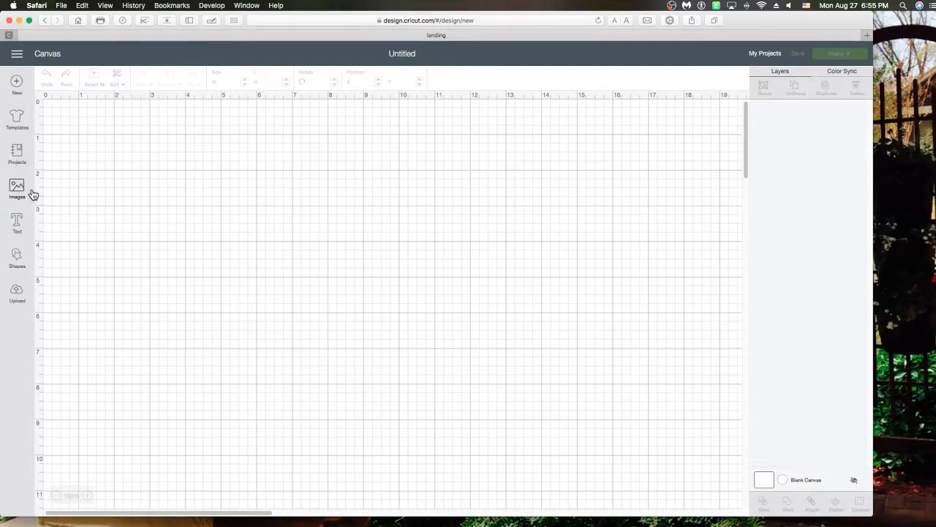
click(16, 190)
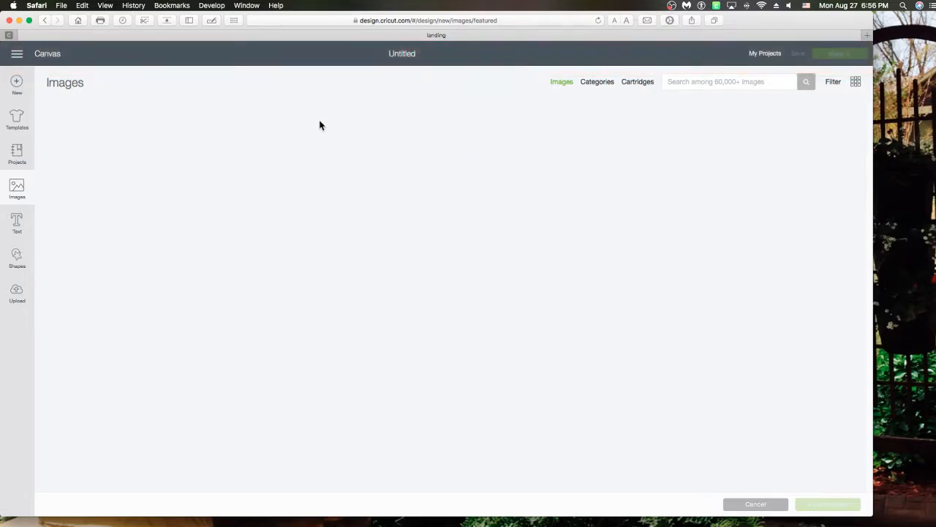
click(23, 182)
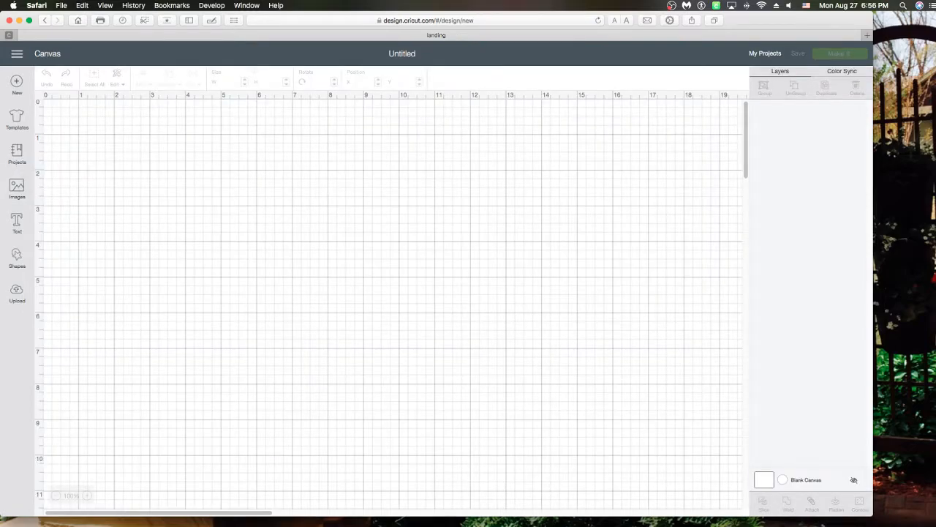
click(24, 192)
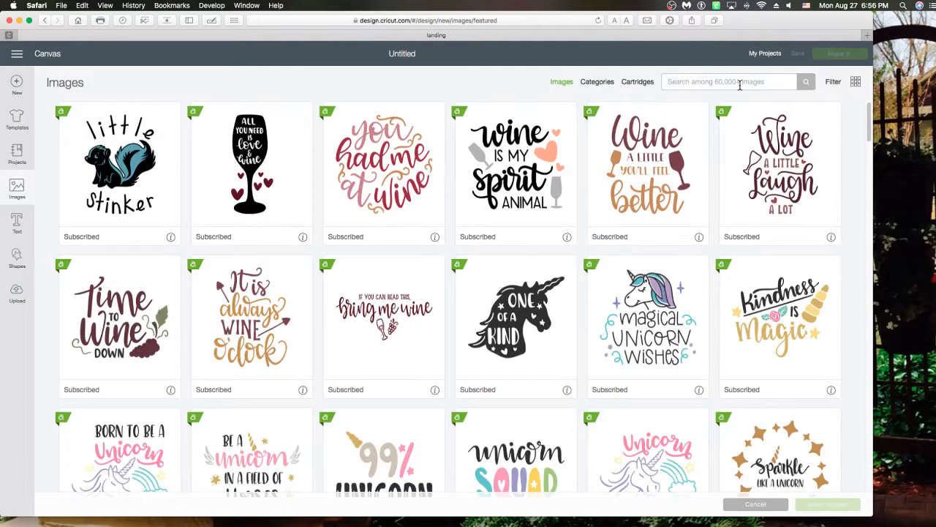
Filter images to Printables and insert the To/From envelope tag, BFF Hug and Olaf
click(831, 87)
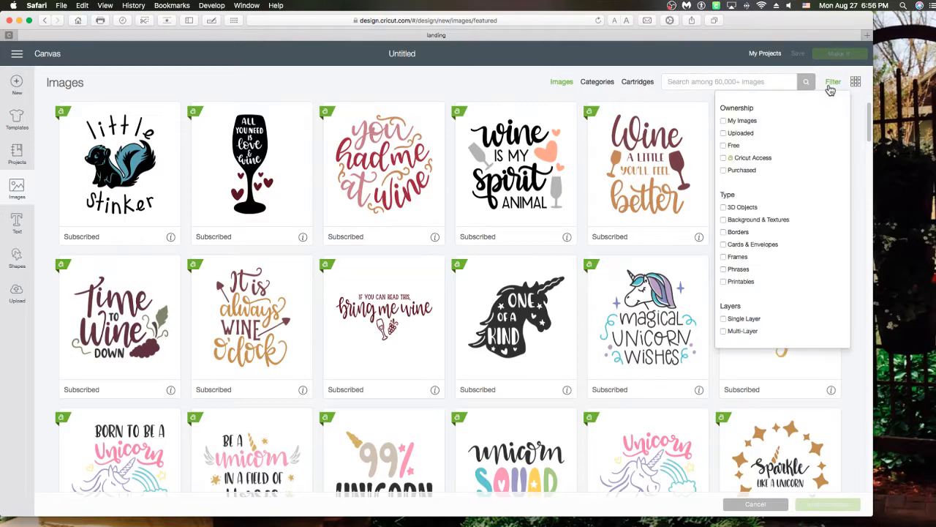
click(743, 285)
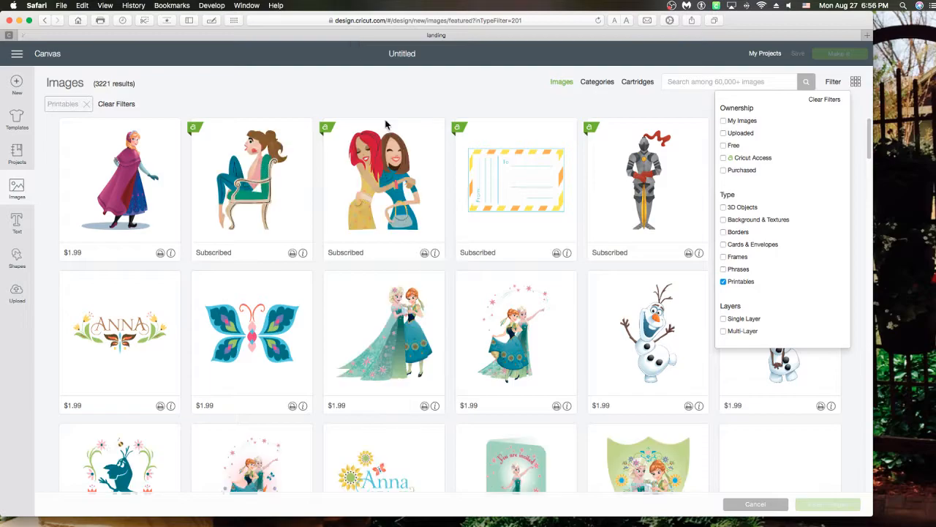
click(517, 184)
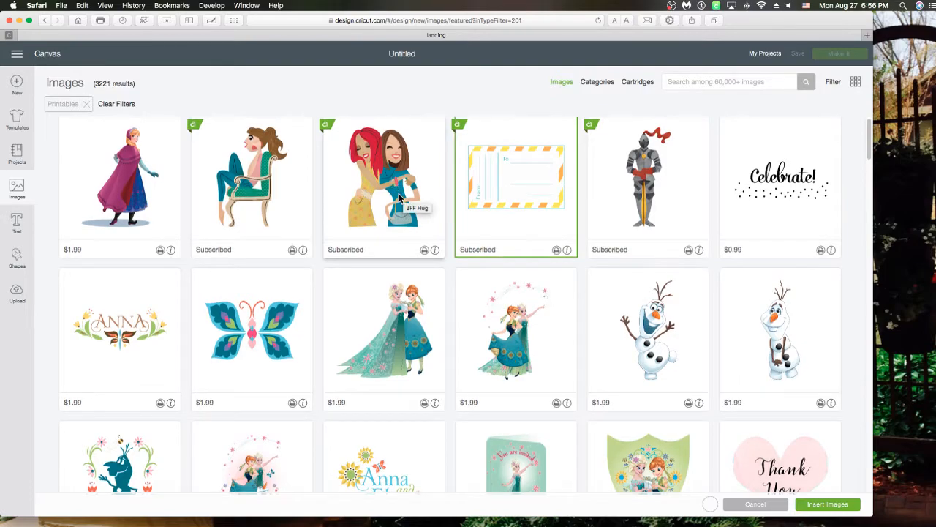
click(371, 190)
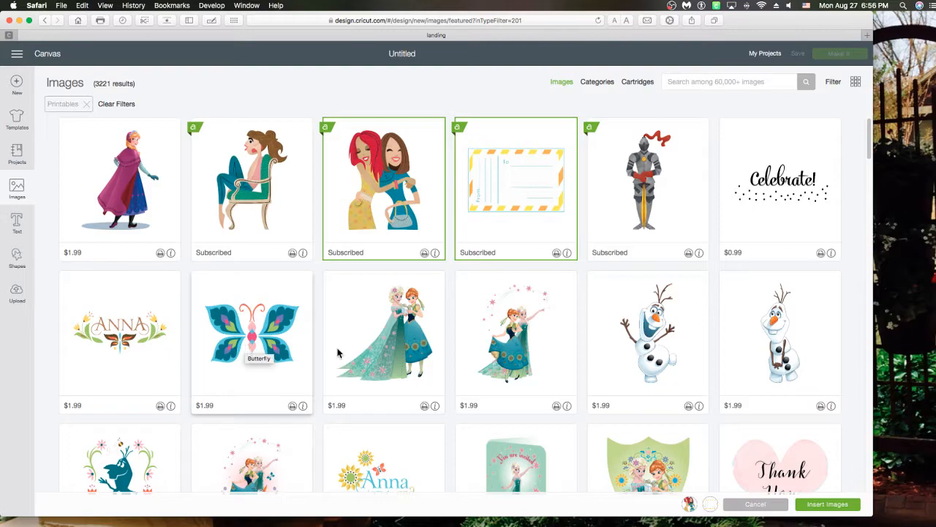
click(687, 371)
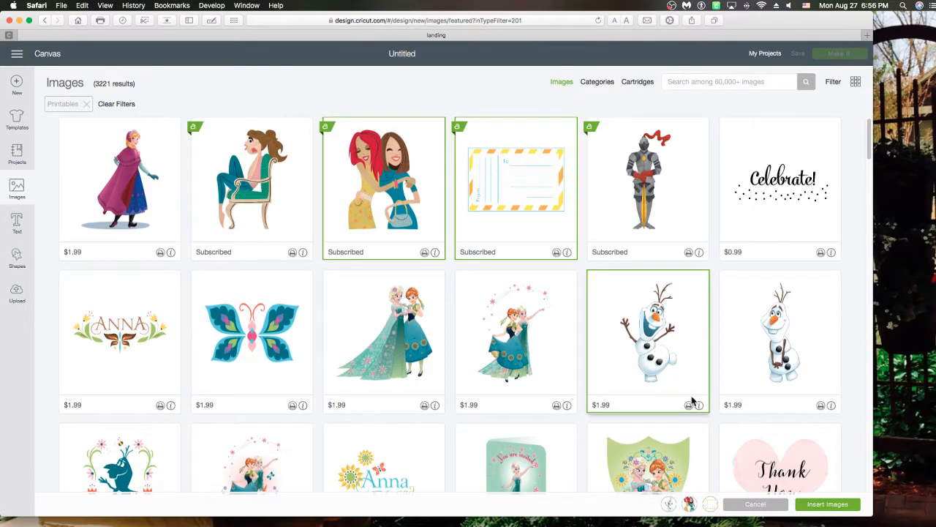
click(805, 505)
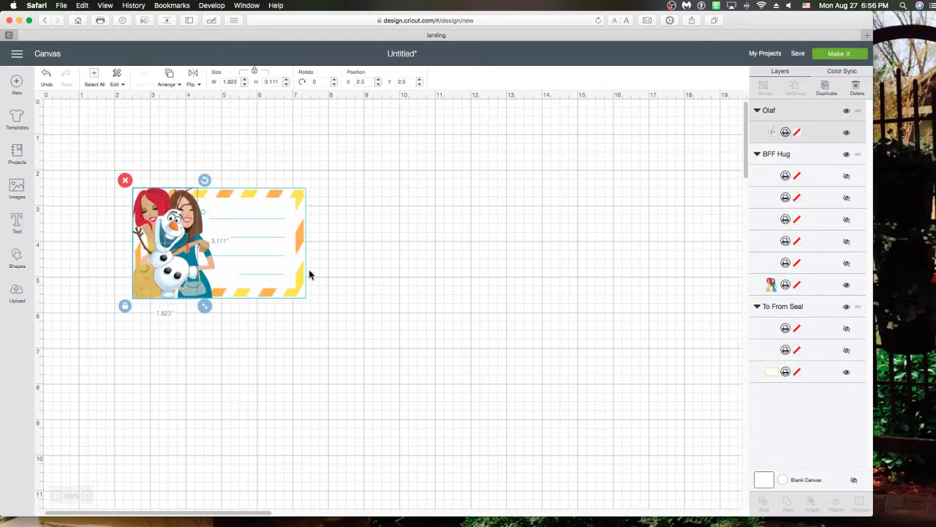
Move Olaf and BFF Hug off the To/From tag, then go to Make It's mat preview
drag(174, 250, 516, 231)
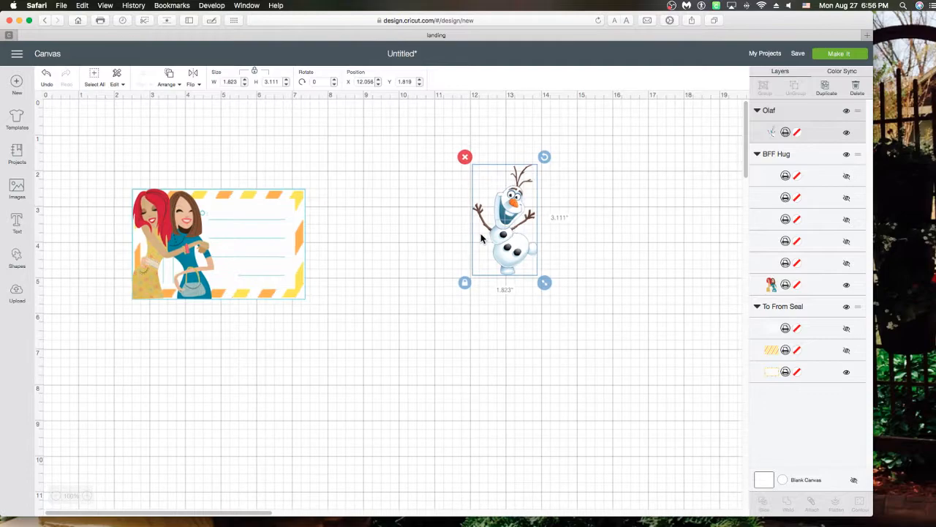
drag(196, 262, 414, 233)
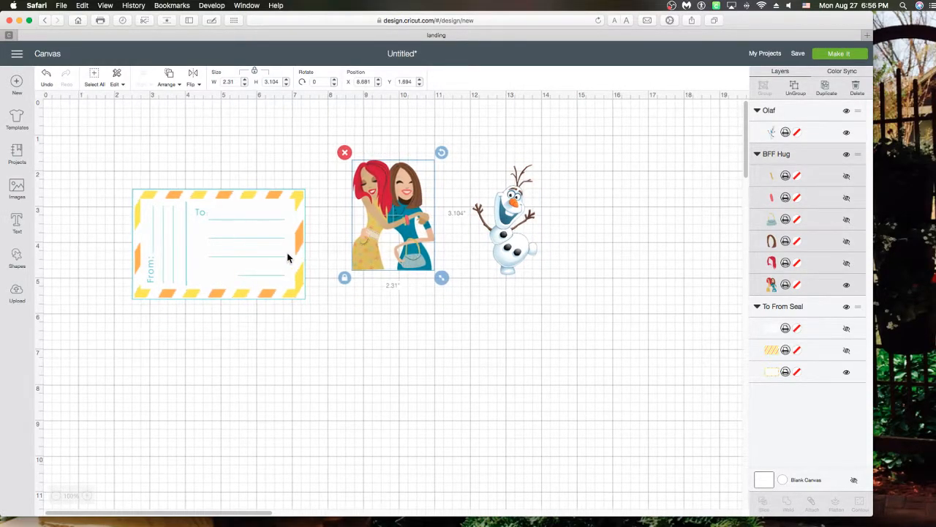
drag(288, 259, 275, 233)
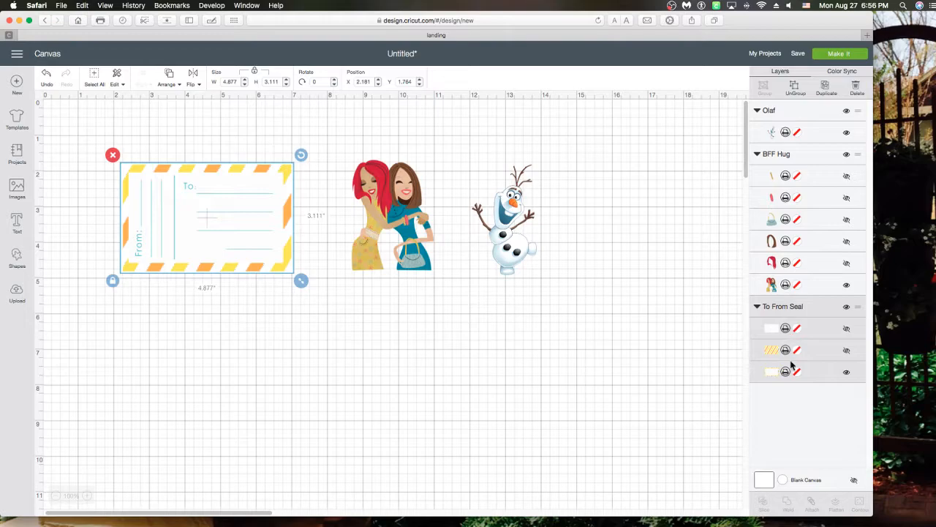
click(839, 54)
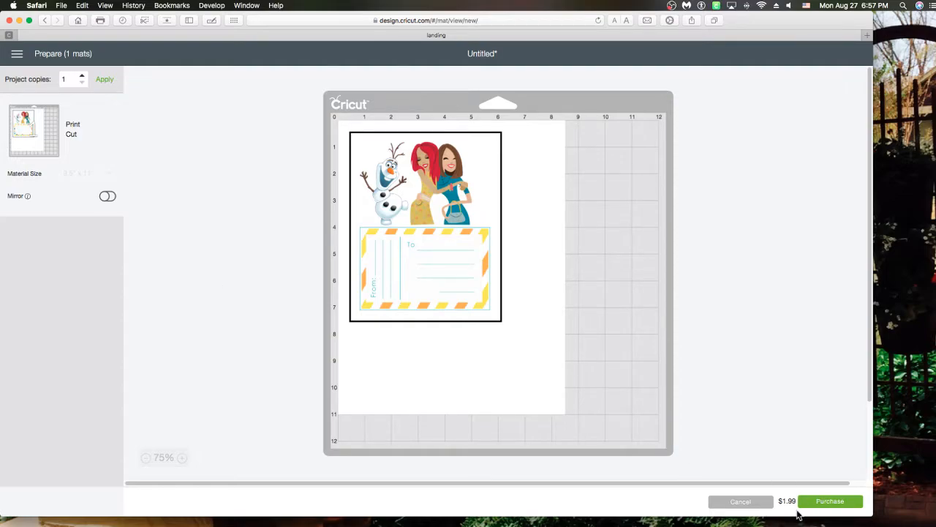
Start purchasing the Olaf image, showing the $1.59 discounted total
click(819, 505)
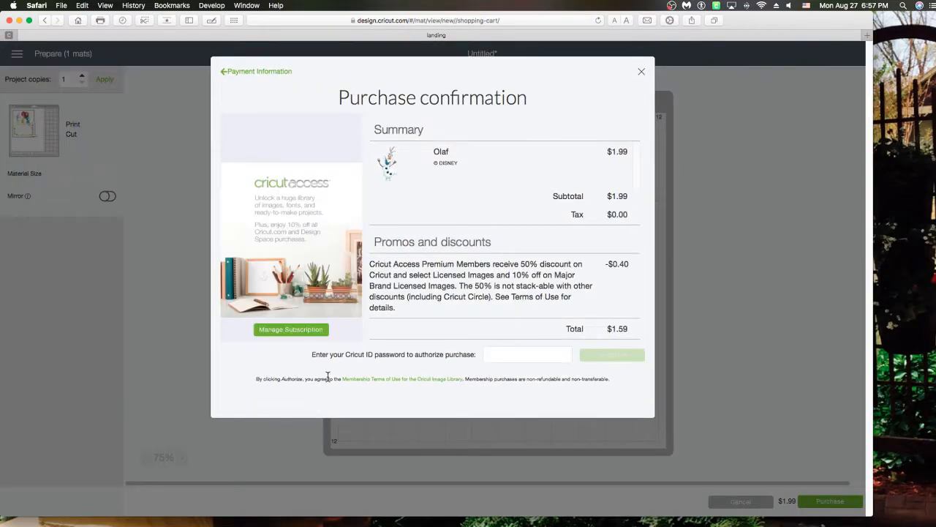
Authorize the Olaf purchase with the saved account password and continue to the print step
click(526, 353)
click(560, 355)
click(539, 369)
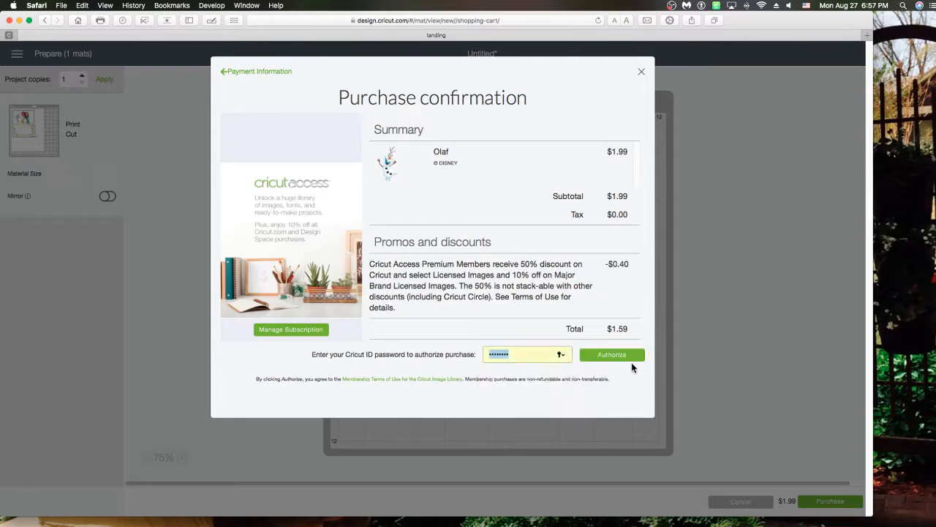
click(621, 360)
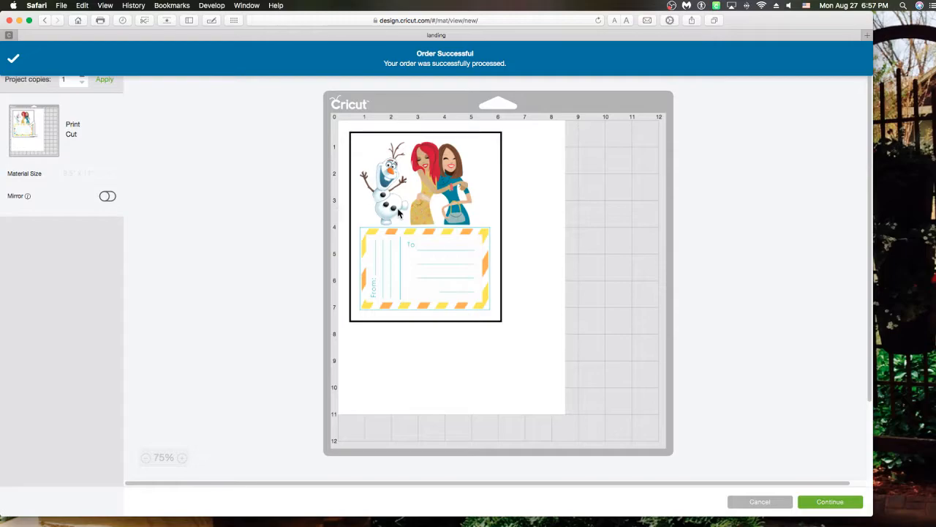
click(807, 505)
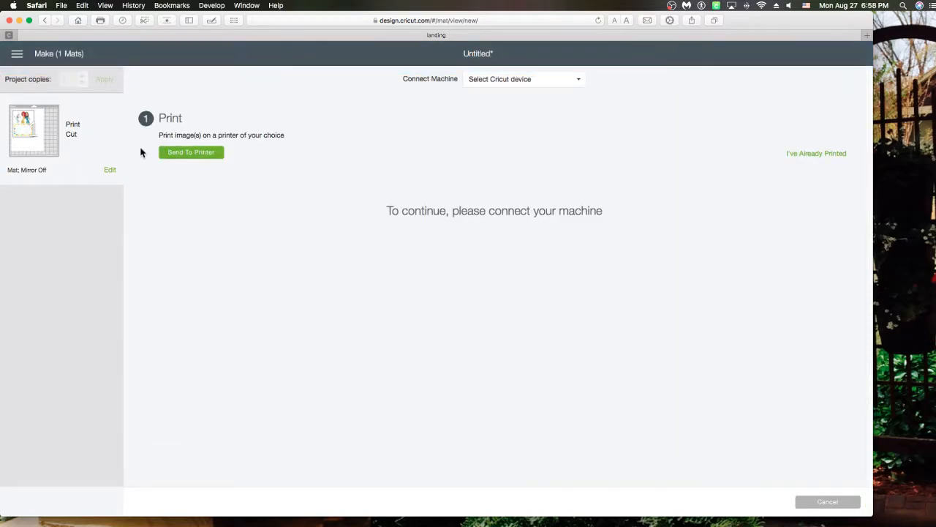
Send the mat images to the printer to open Print setup
click(180, 153)
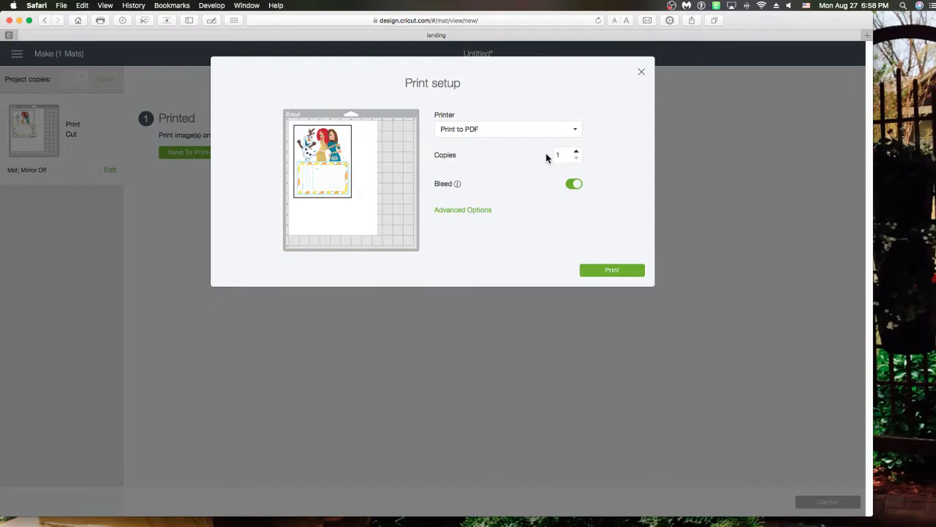
Switch Bleed off in Print setup, keeping 1 copy to PDF
right_click(731, 246)
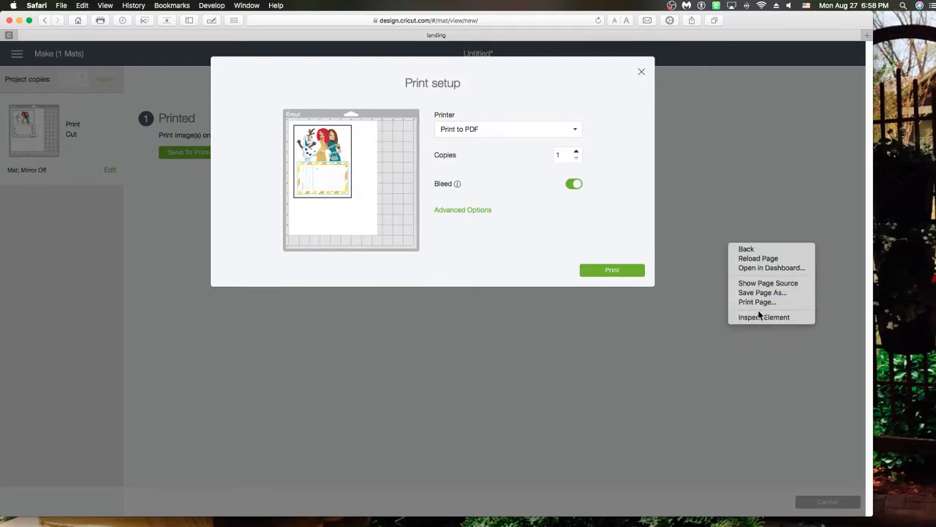
click(700, 320)
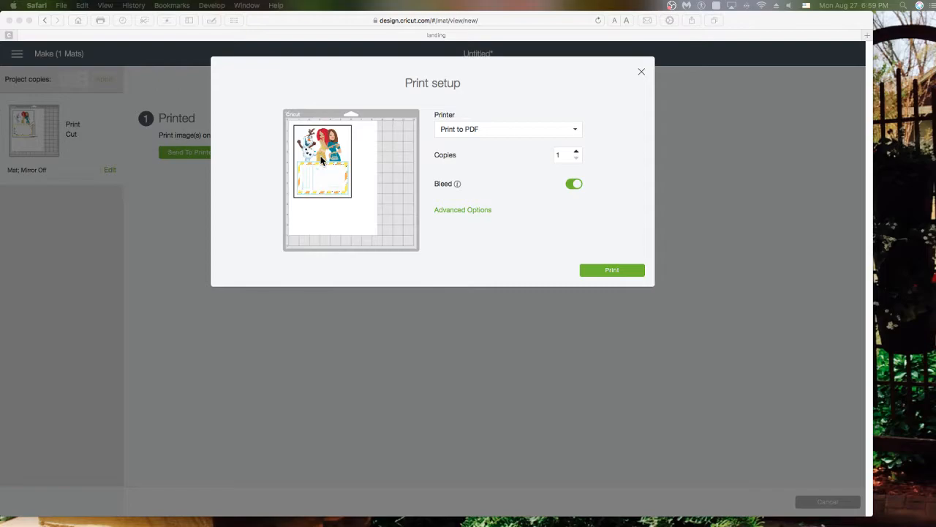
click(577, 186)
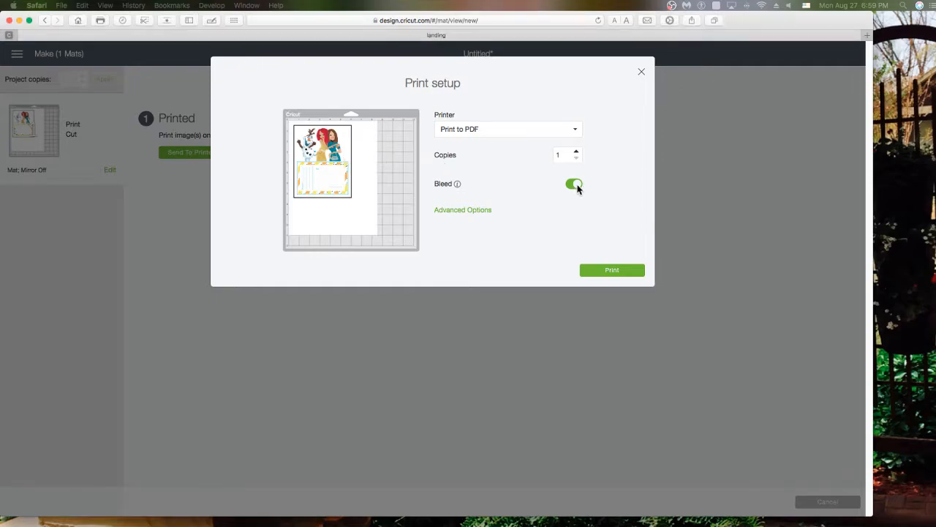
click(576, 185)
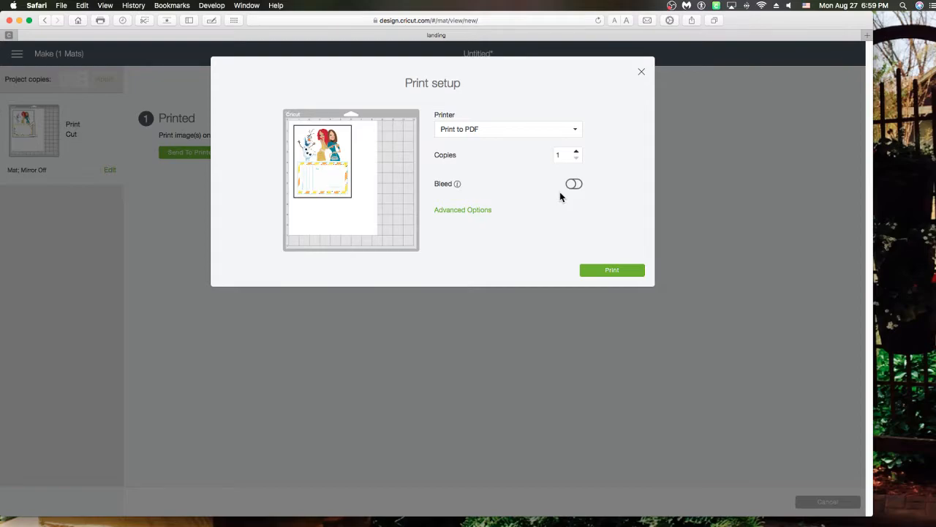
Switch Bleed back on and close Print setup without printing
click(574, 185)
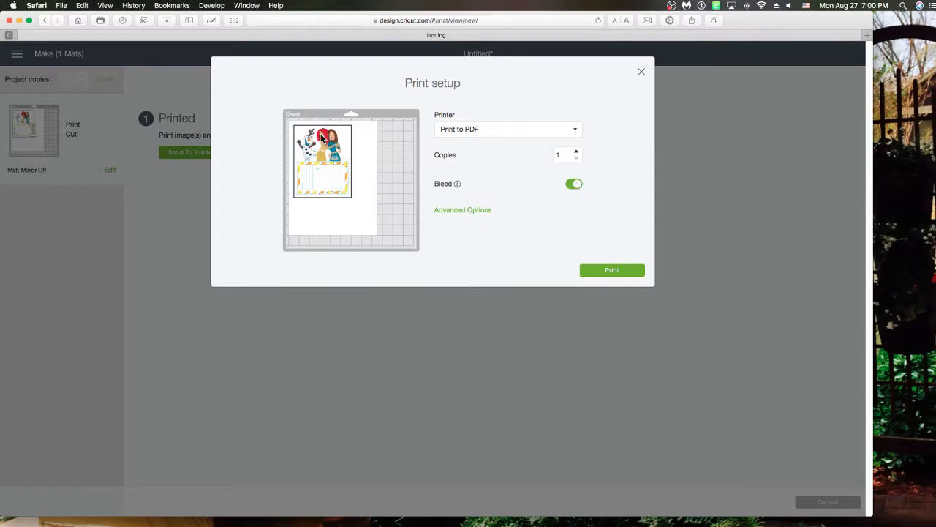
click(574, 185)
click(641, 72)
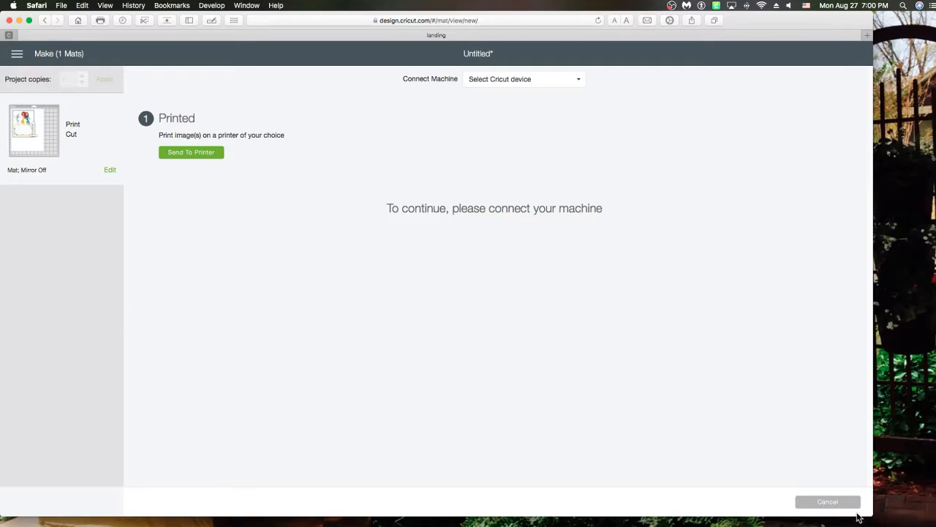
Cancel the cut, return to the canvas and select the Olaf image
click(817, 502)
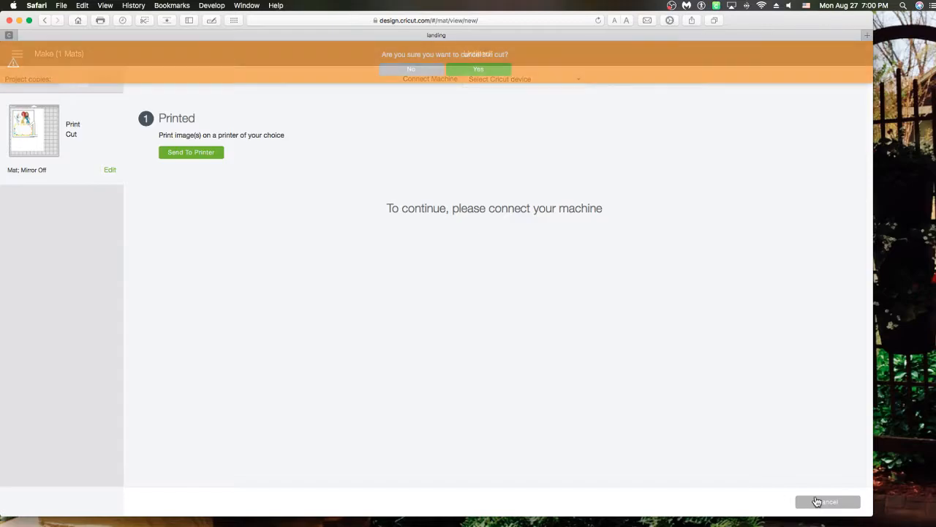
click(476, 69)
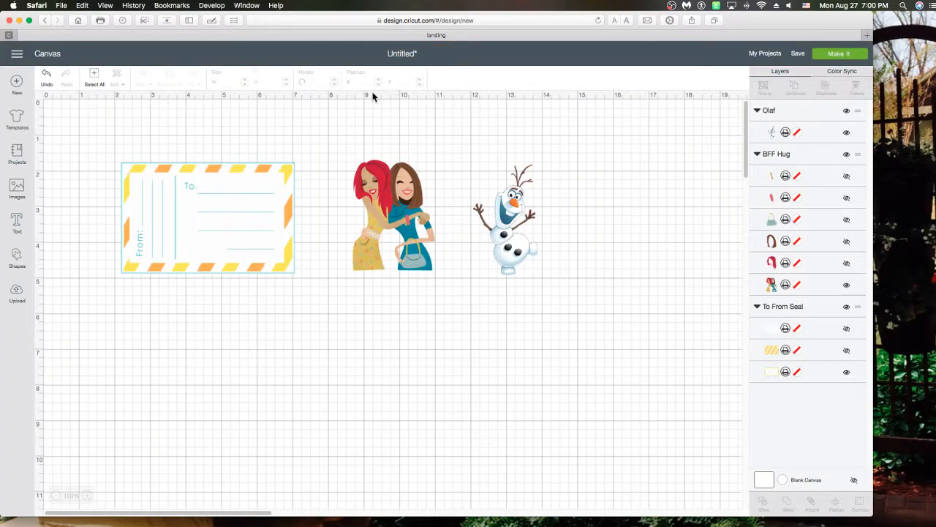
click(510, 232)
Raise Olaf slightly and move the To/From seal up and to the left on the canvas
drag(510, 232, 509, 220)
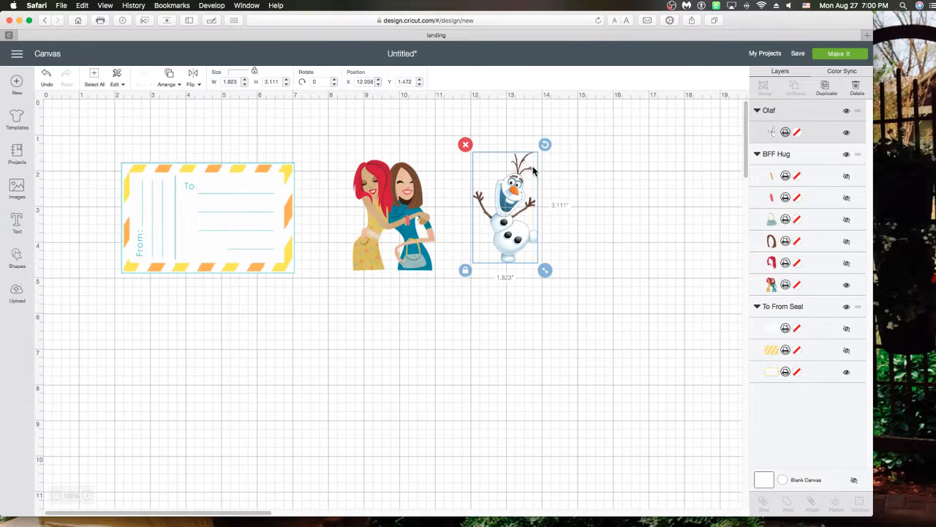
click(402, 232)
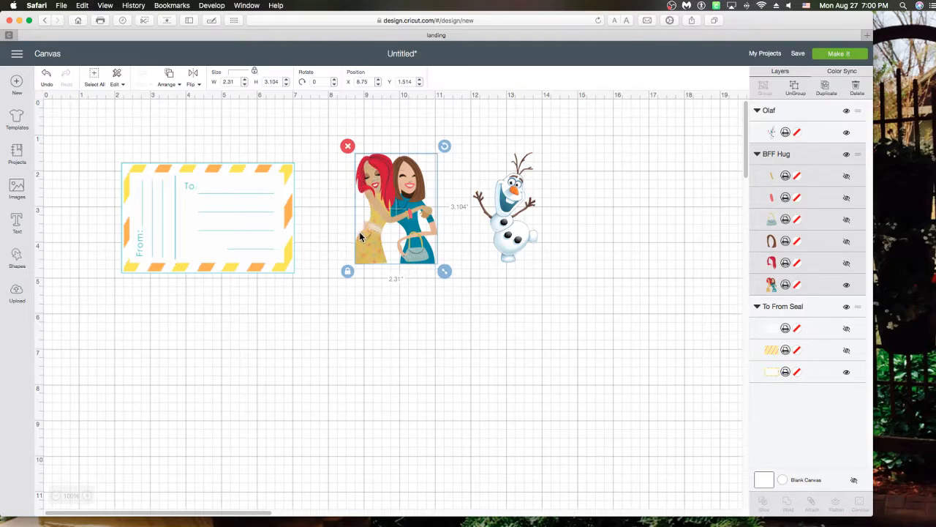
click(240, 226)
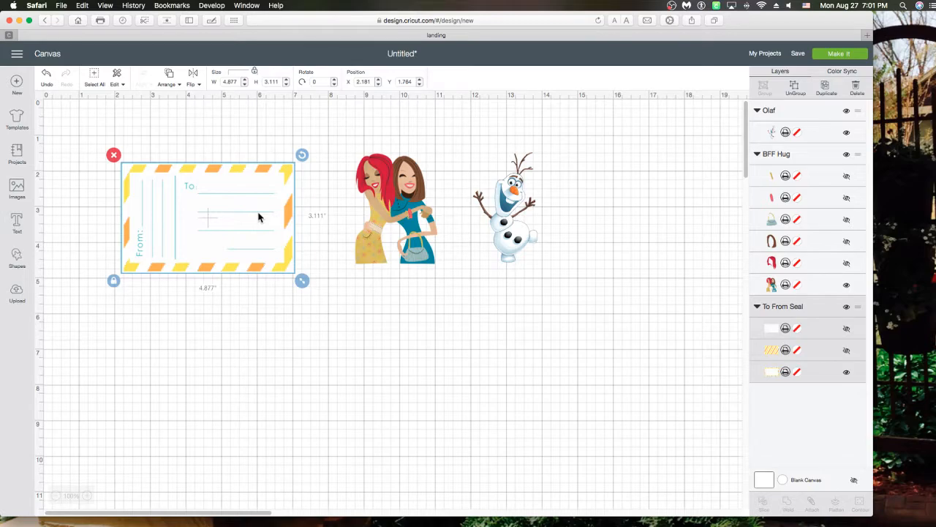
drag(259, 217, 256, 191)
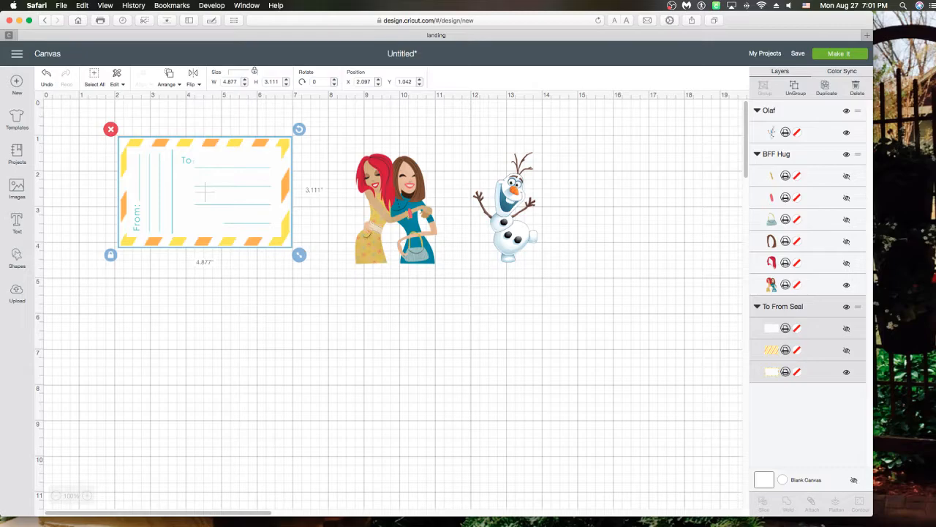
key(super+Tab)
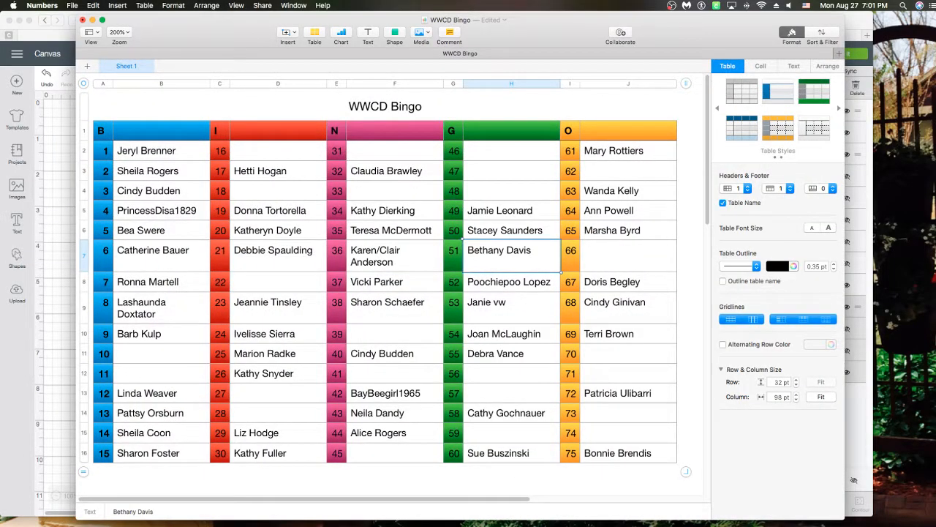
Enter a participant's full name in cell B11 beside number 10, correcting the typos
click(127, 360)
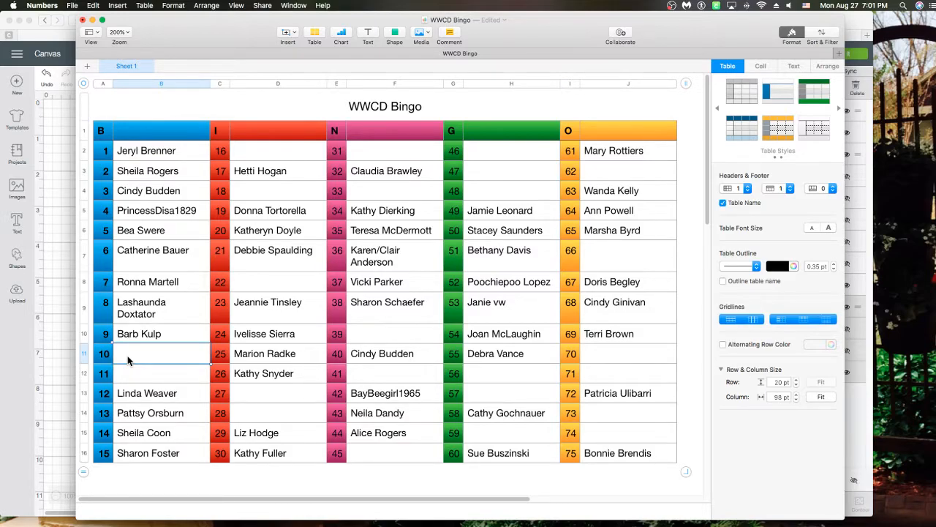
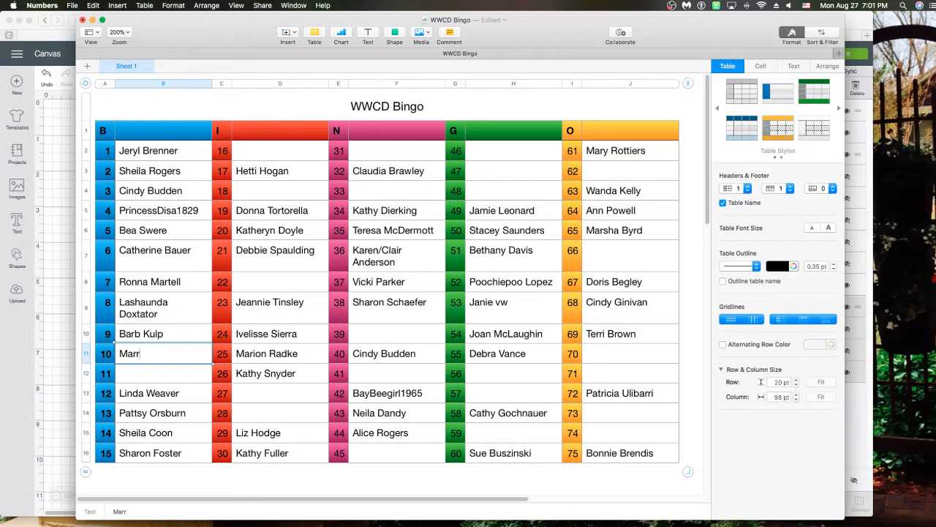
key(BackSpace)
key(BackSpace)
key(BackSpace)
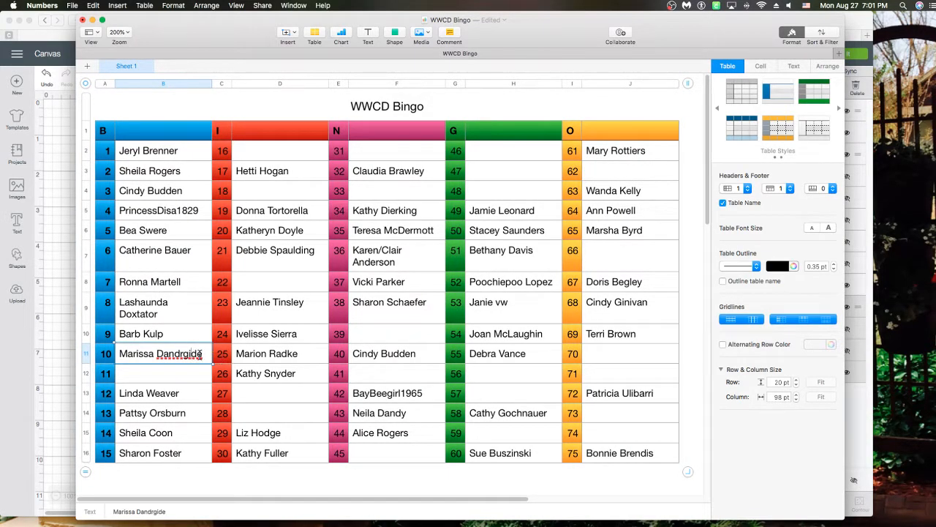
key(BackSpace)
key(BackSpace)
key(BackSpace)
key(BackSpace)
key(BackSpace)
scroll(388, 292, down, 1)
key(BackSpace)
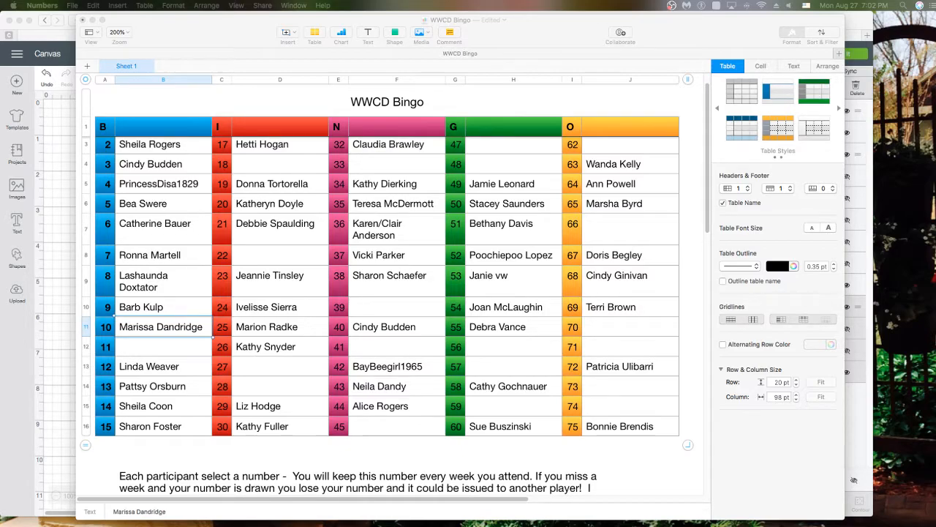
click(92, 20)
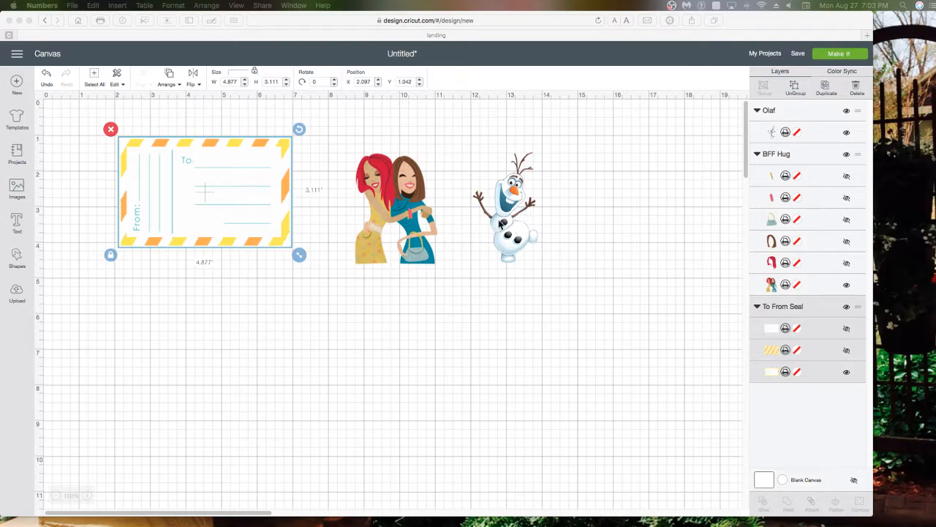
Bring the Cricut design canvas window to the front
click(501, 225)
Duplicate the To/From seal and Olaf, then reposition the Olaf copy on the canvas
click(824, 98)
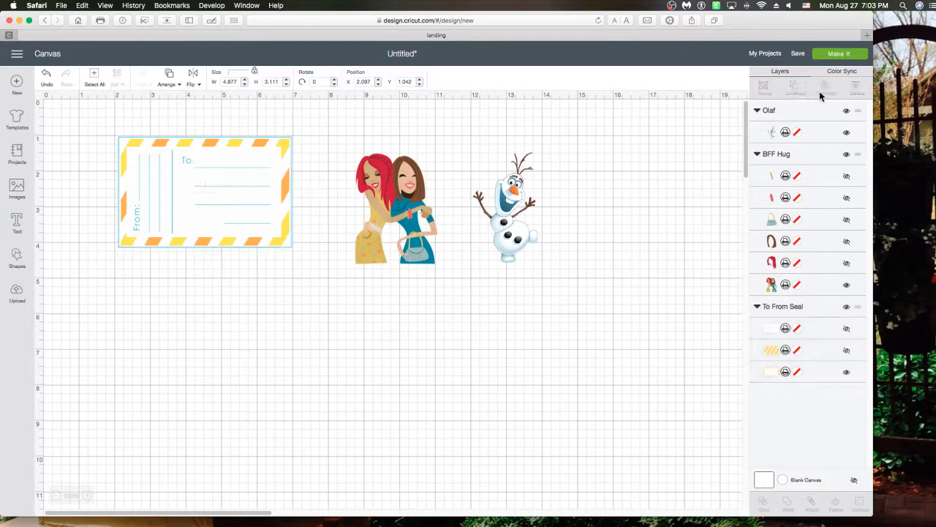
click(517, 211)
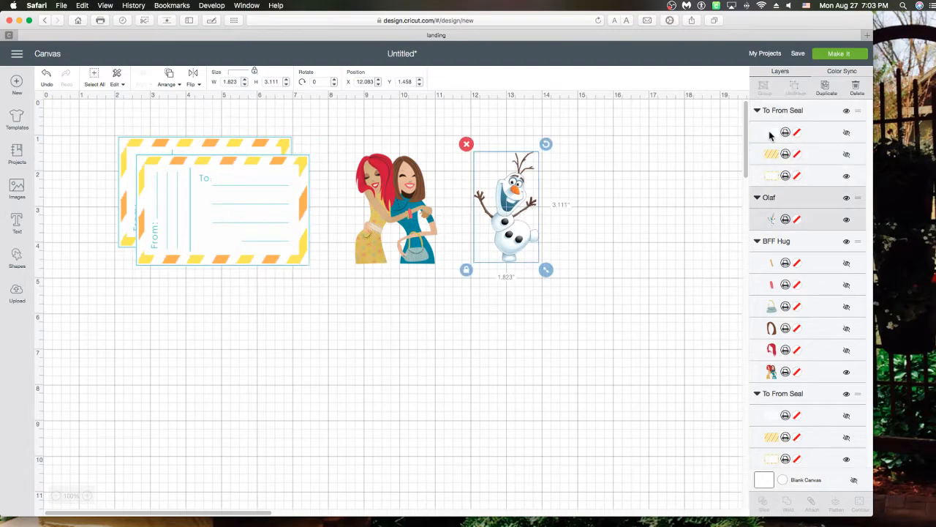
click(823, 89)
drag(538, 233, 504, 201)
drag(527, 244, 545, 324)
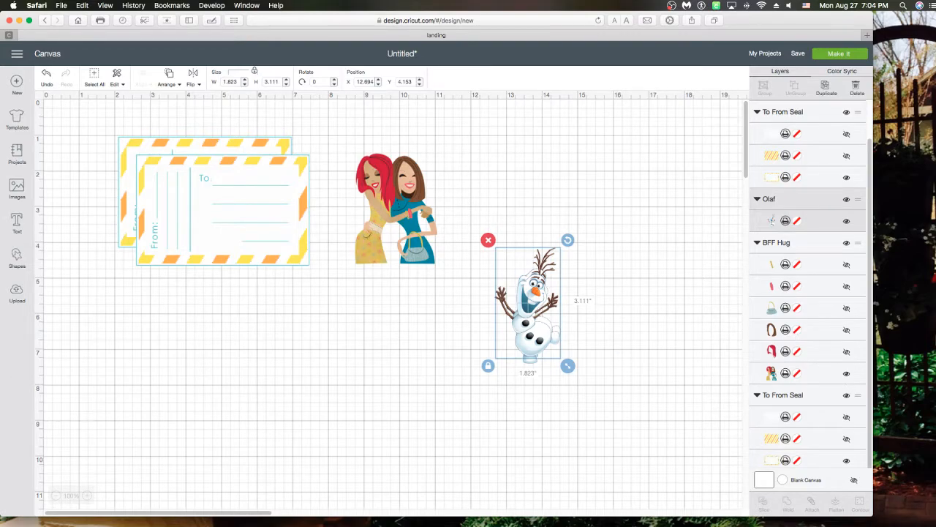
key(super+Tab)
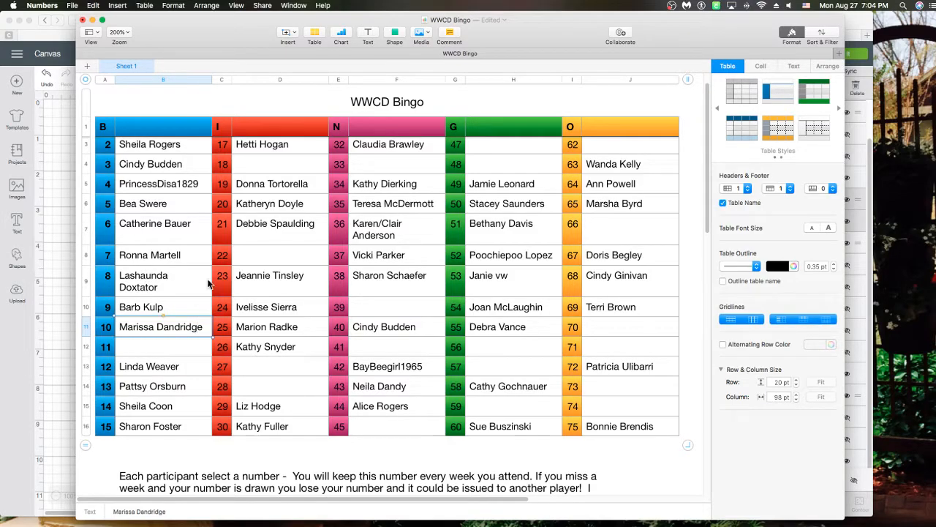
Insert the missing 't' into the misspelled surname beside number 25
click(291, 328)
triple_click(294, 327)
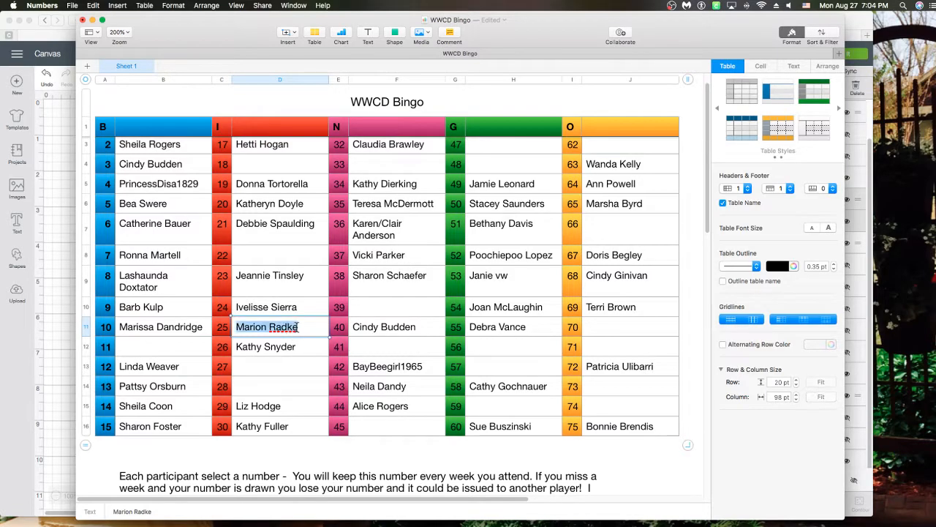
click(303, 326)
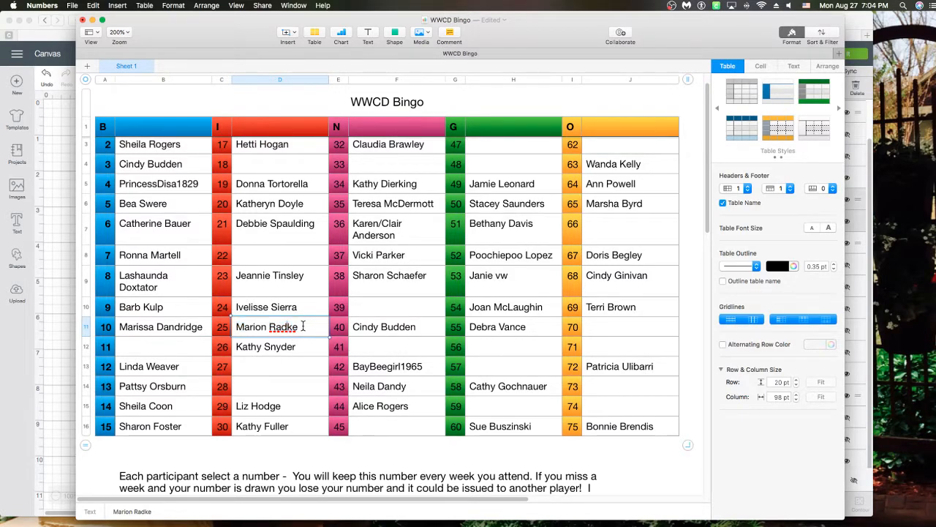
key(Left)
key(Left)
text(t)
Add a participant's full name beside number 47 and save the WWCD Bingo sheet
click(482, 149)
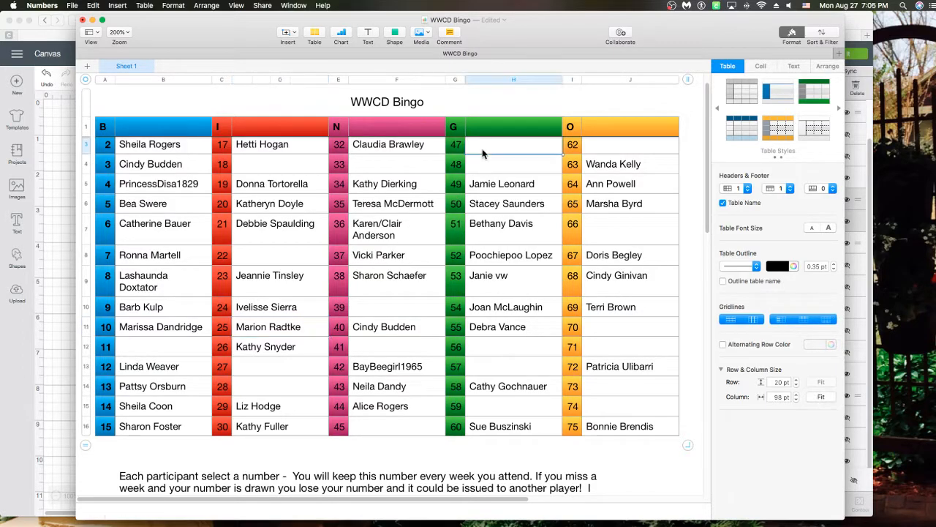
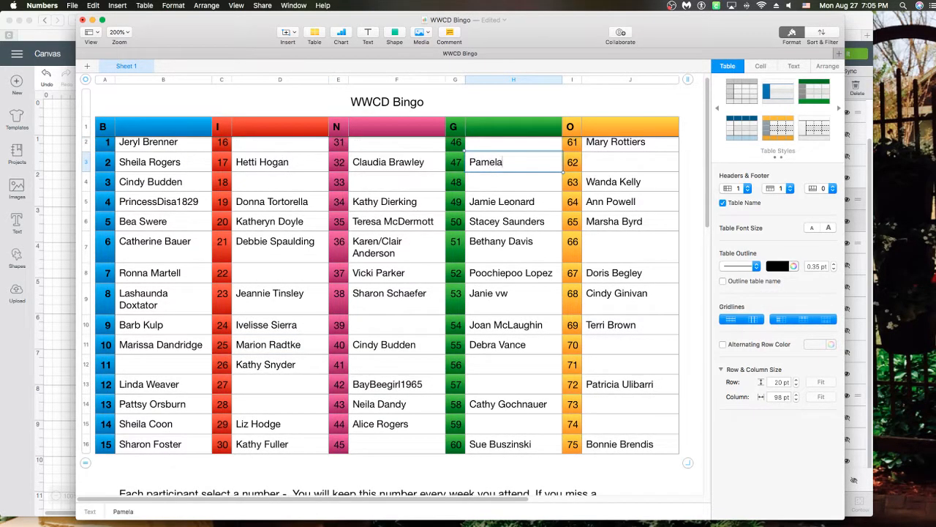
click(74, 6)
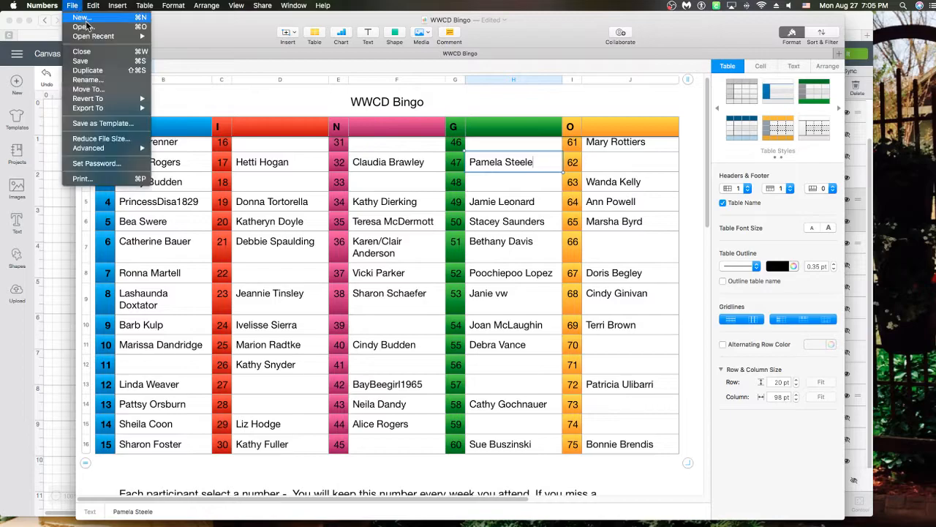
click(87, 63)
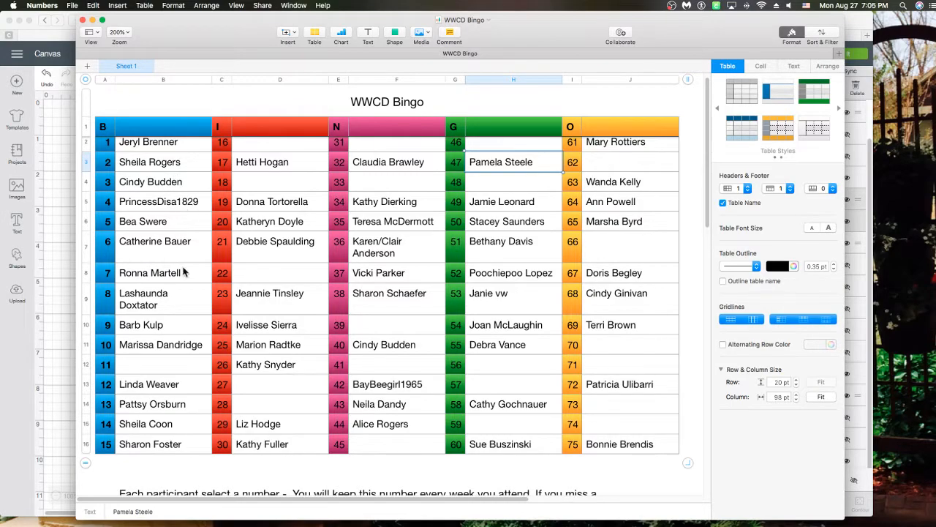
click(164, 368)
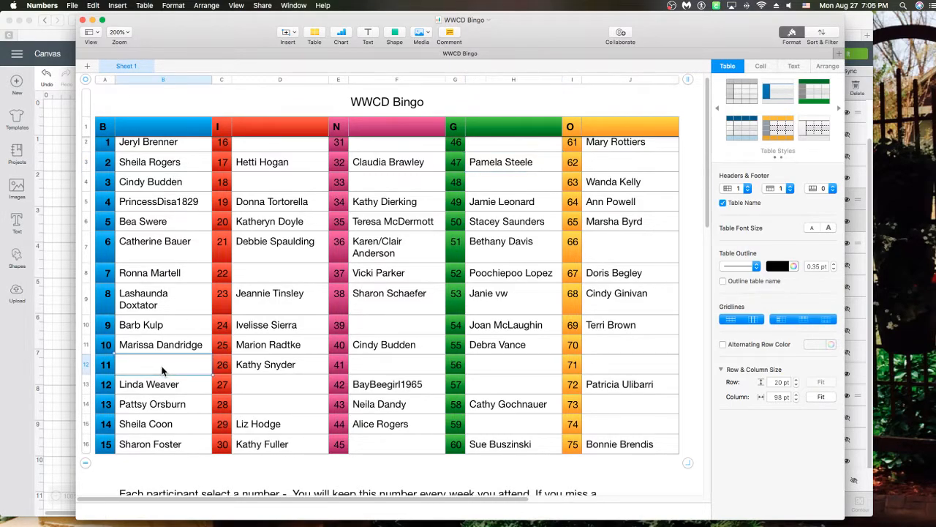
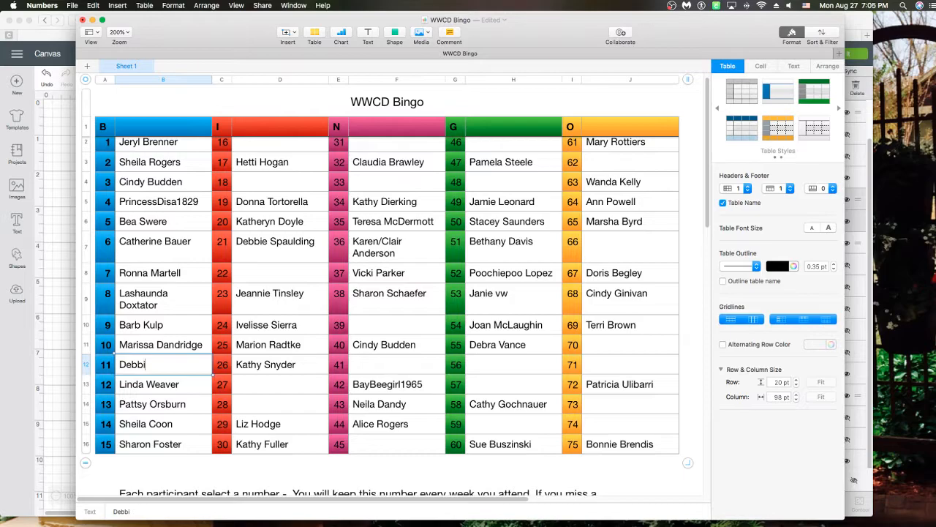
Enter participants' full names in the cells beside numbers 11 and 18
click(208, 247)
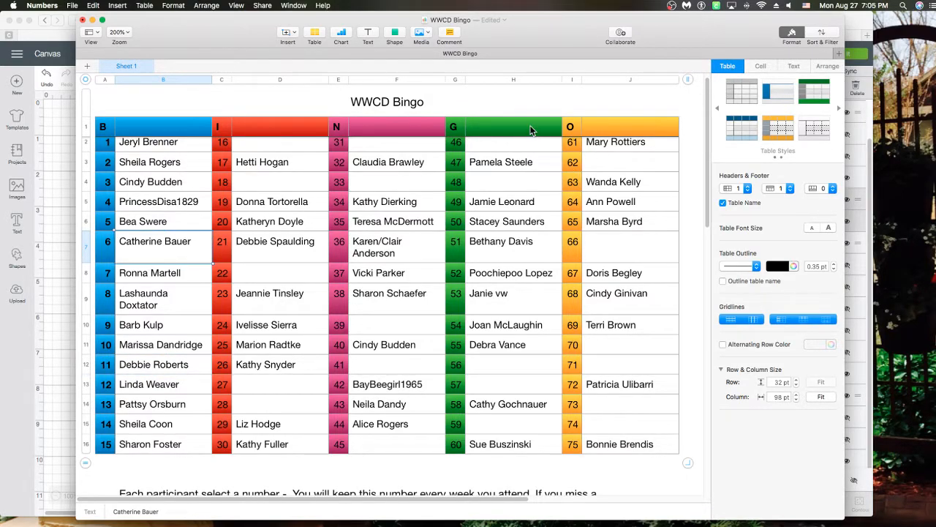
click(259, 183)
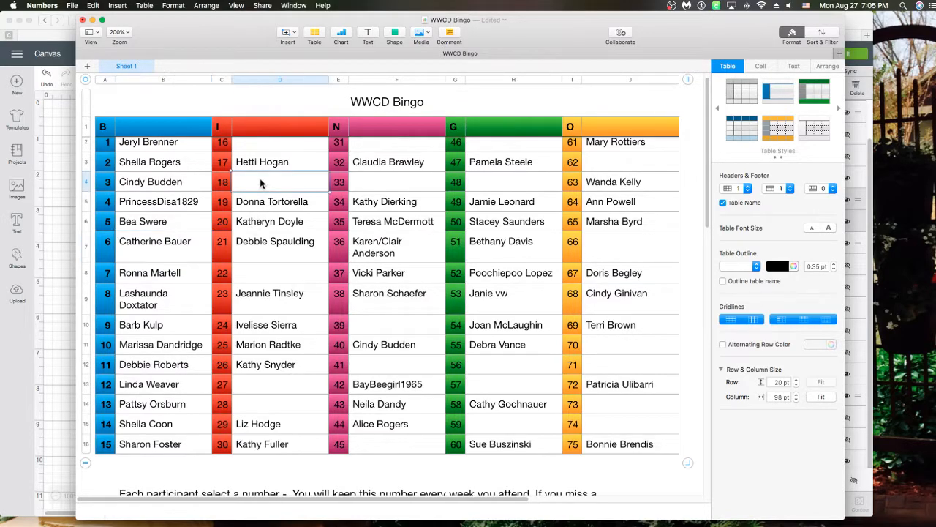
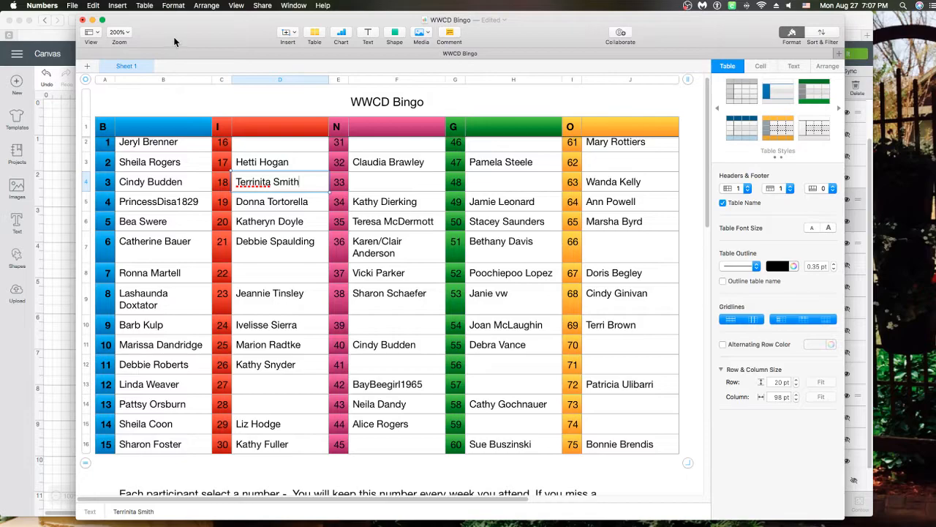
Save and close the WWCD Bingo spreadsheet, returning to the Cricut canvas
click(72, 5)
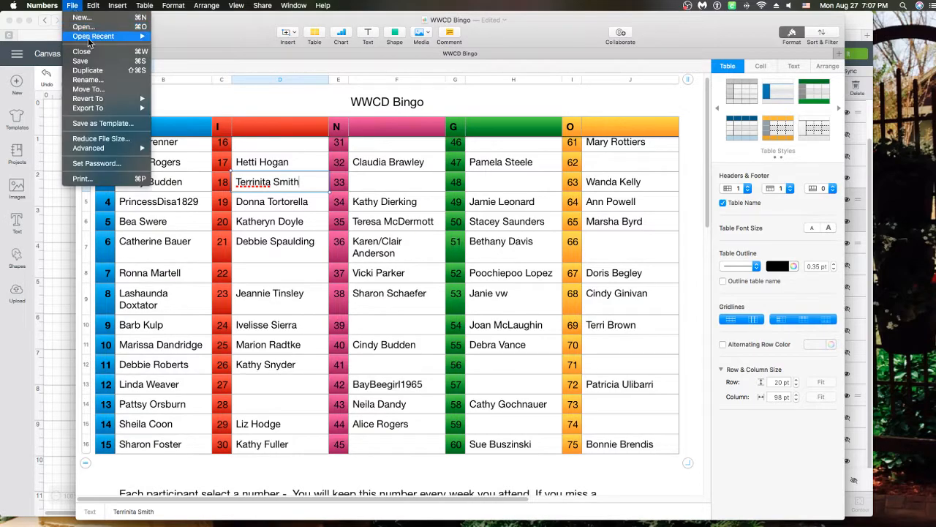
click(89, 62)
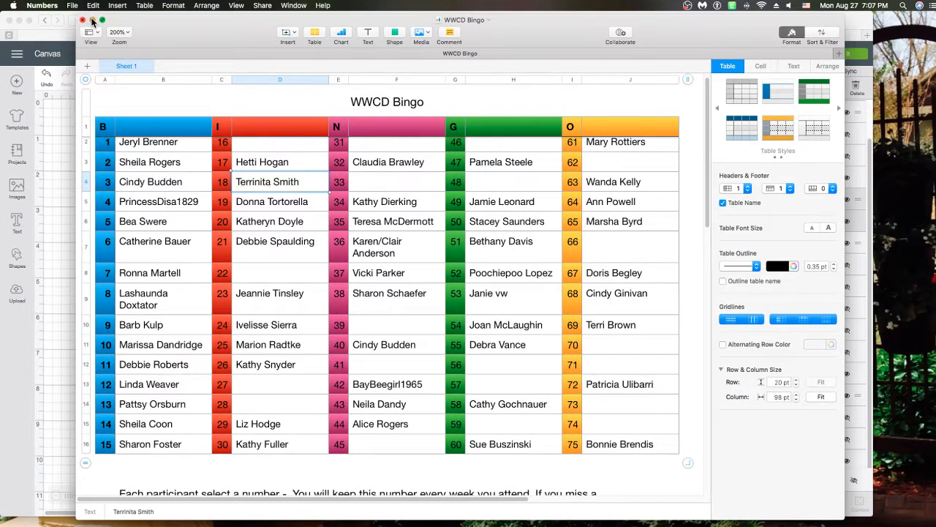
click(92, 21)
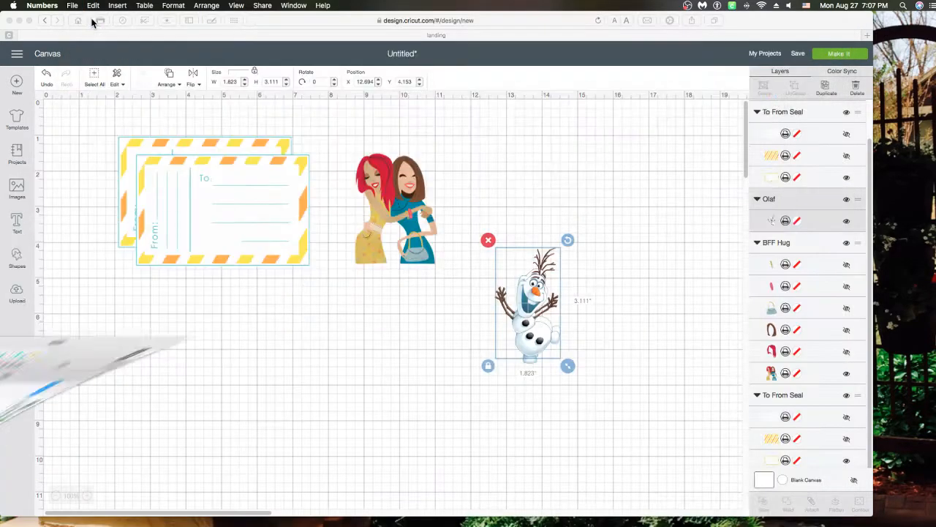
click(417, 229)
Delete Olaf, BFF Hug and both To From Seal tags, leaving the canvas empty
key(Delete)
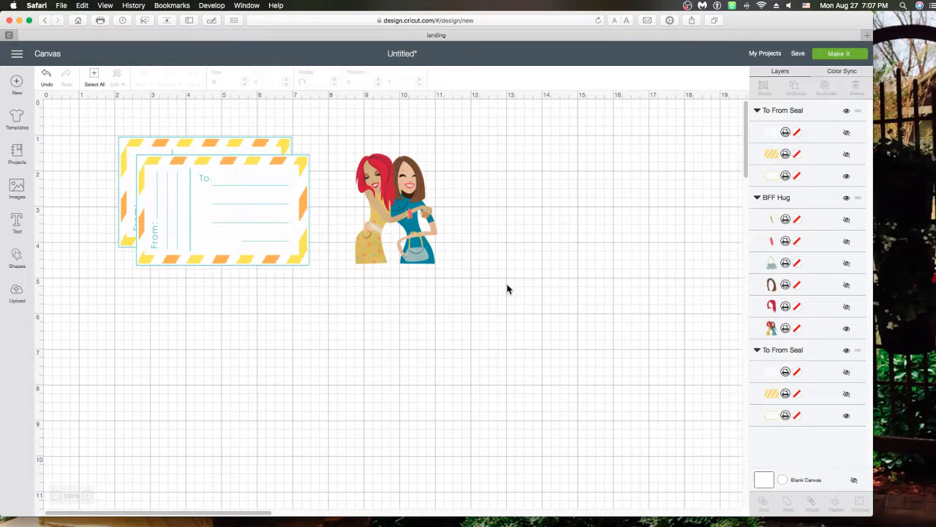
click(419, 219)
key(Delete)
click(280, 179)
key(Delete)
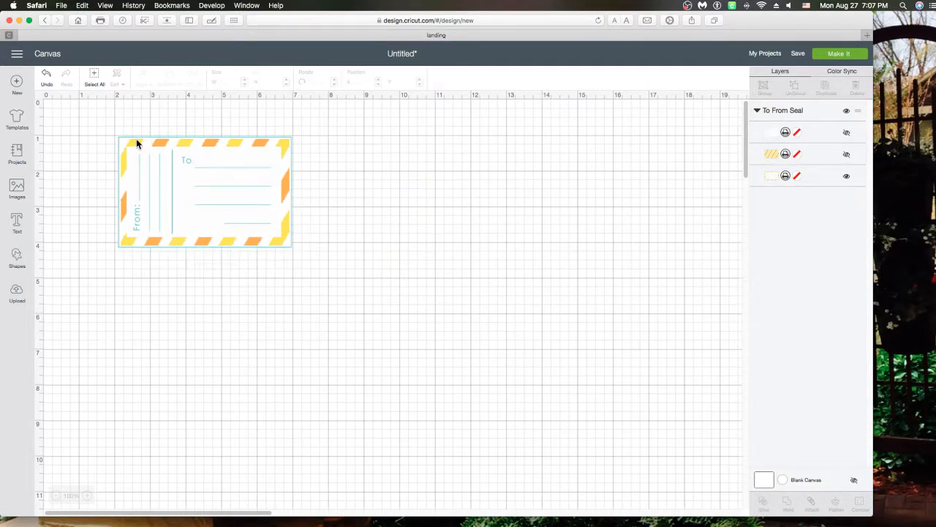
click(126, 147)
key(Delete)
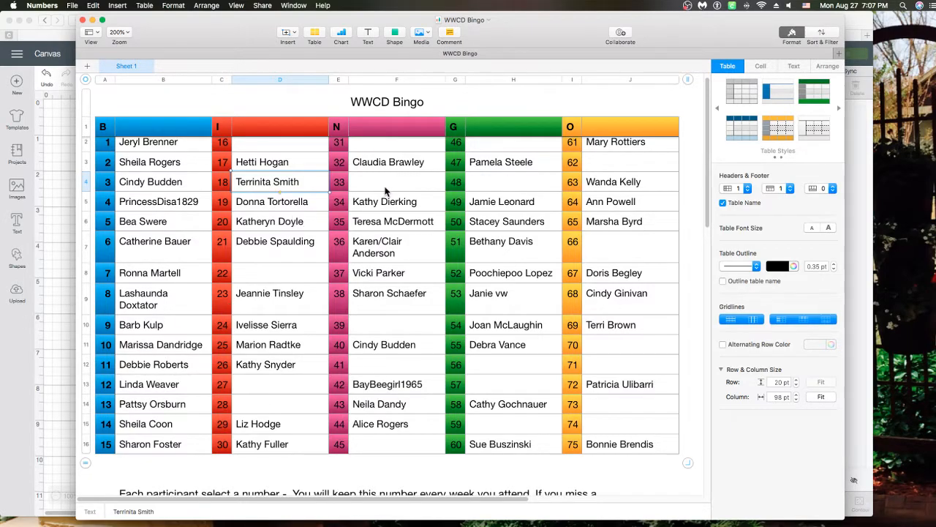
click(385, 190)
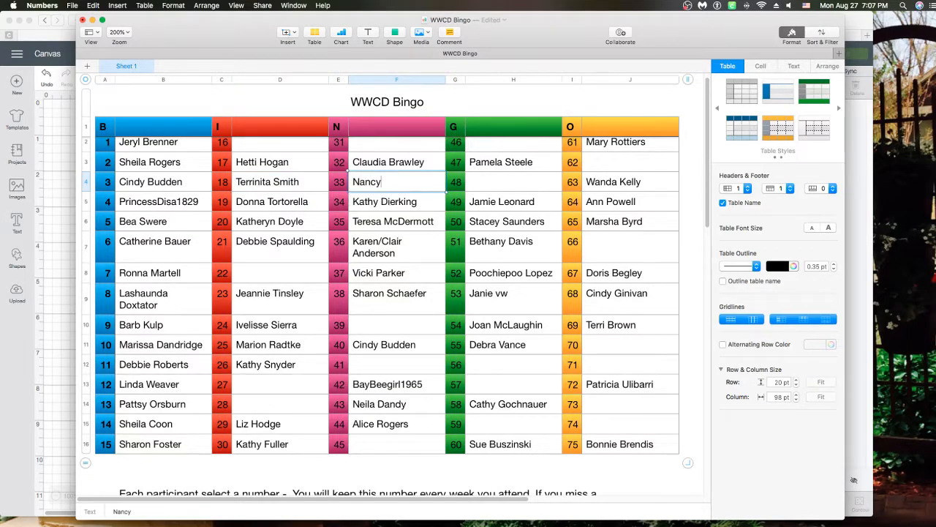
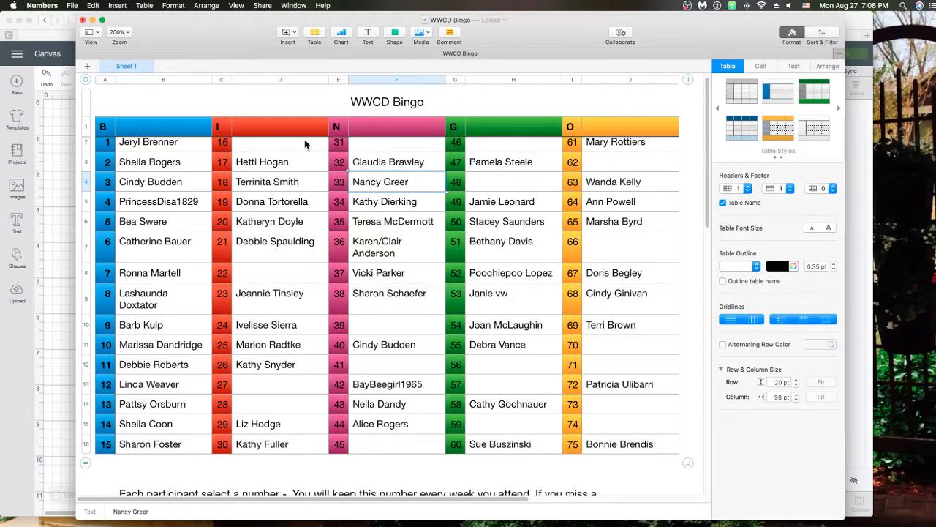
Enter participants' names in the cells beside numbers 33 and 28
click(264, 404)
text(cy W)
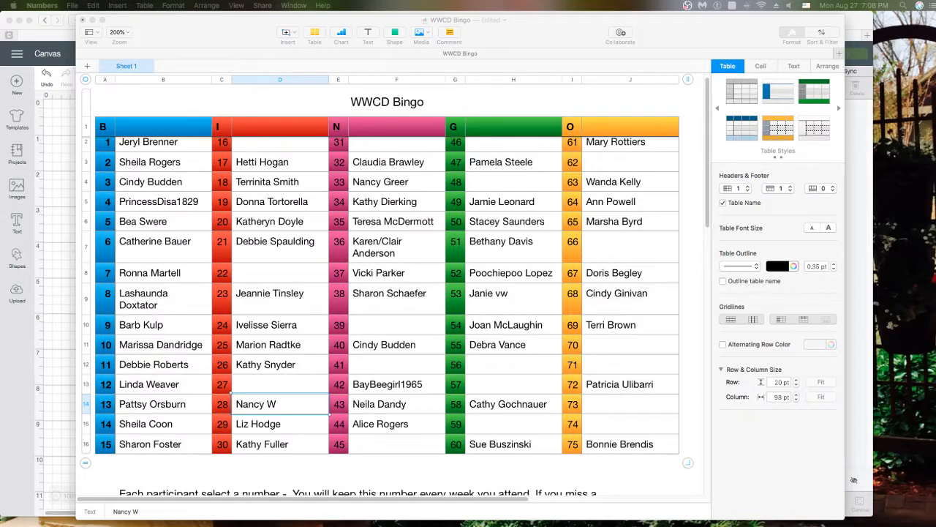
Save the WWCD Bingo spreadsheet and close its window
click(99, 22)
click(72, 5)
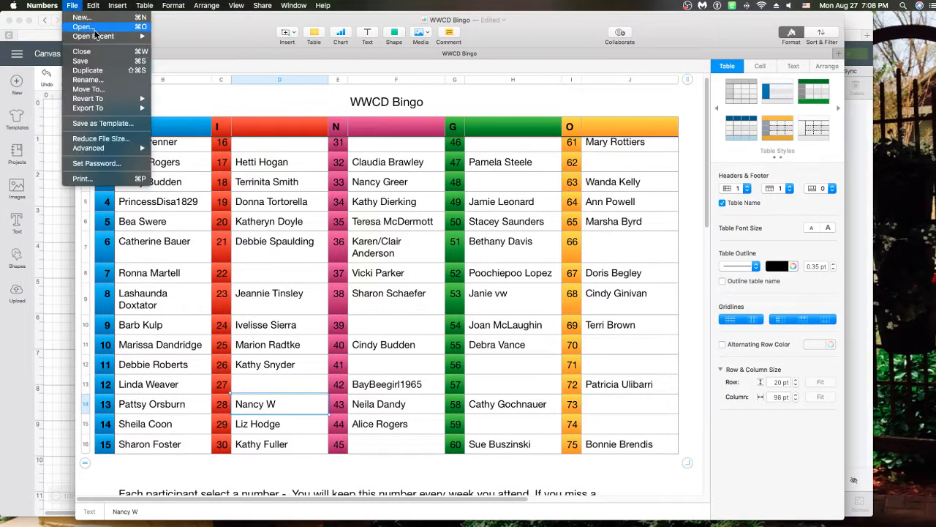
click(102, 62)
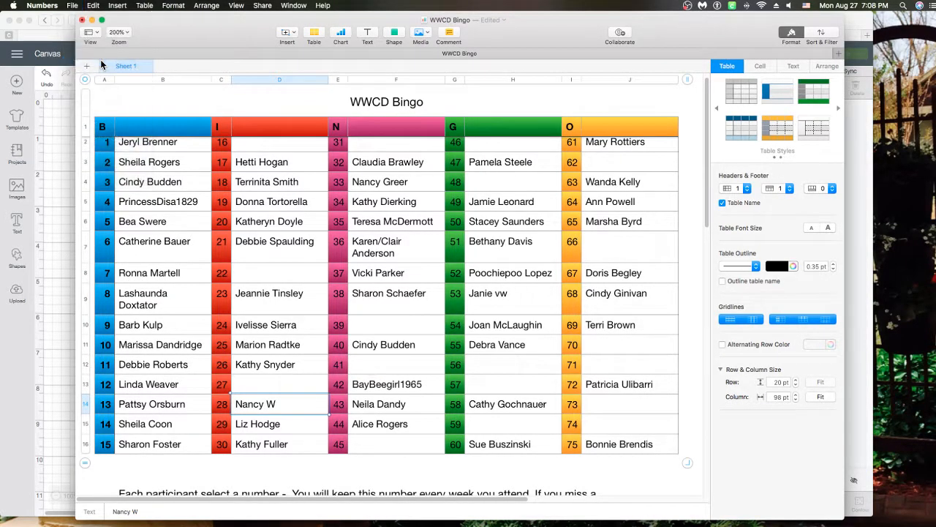
click(84, 21)
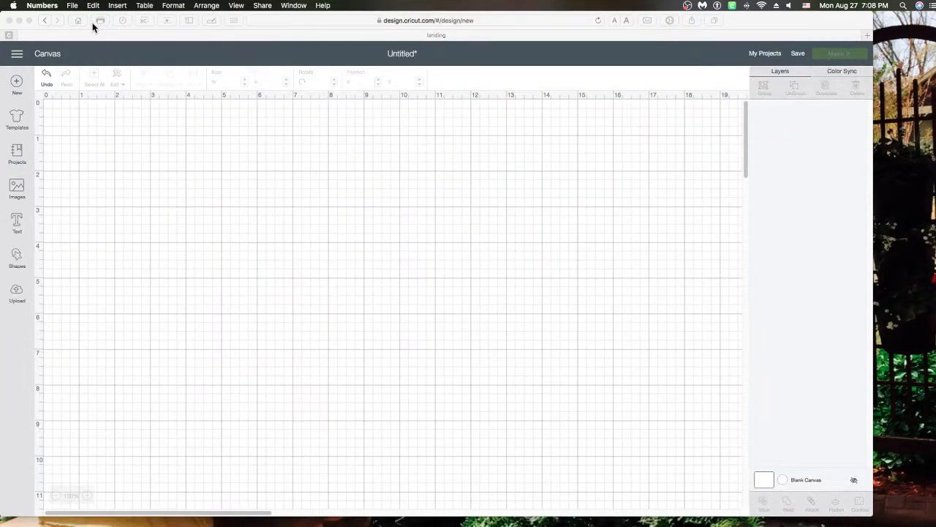
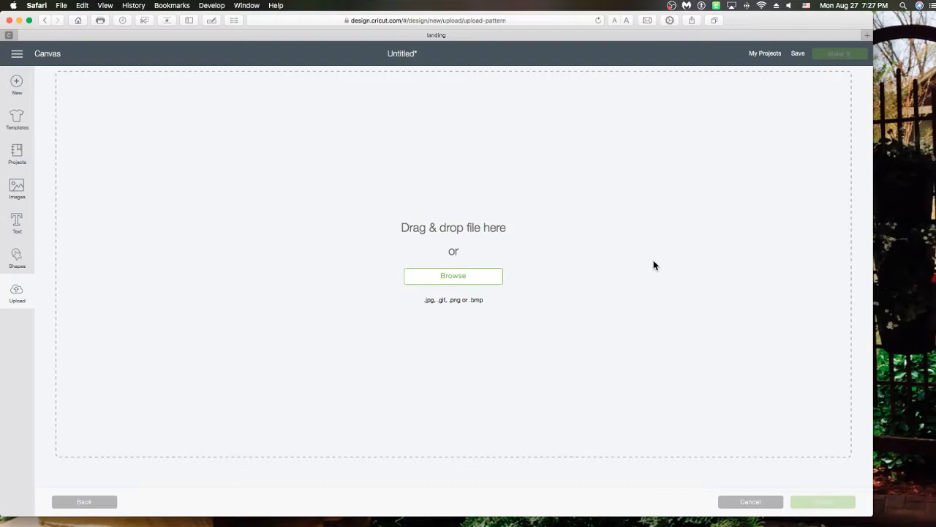
Open a new Safari tab beside the Cricut pattern upload page
click(865, 34)
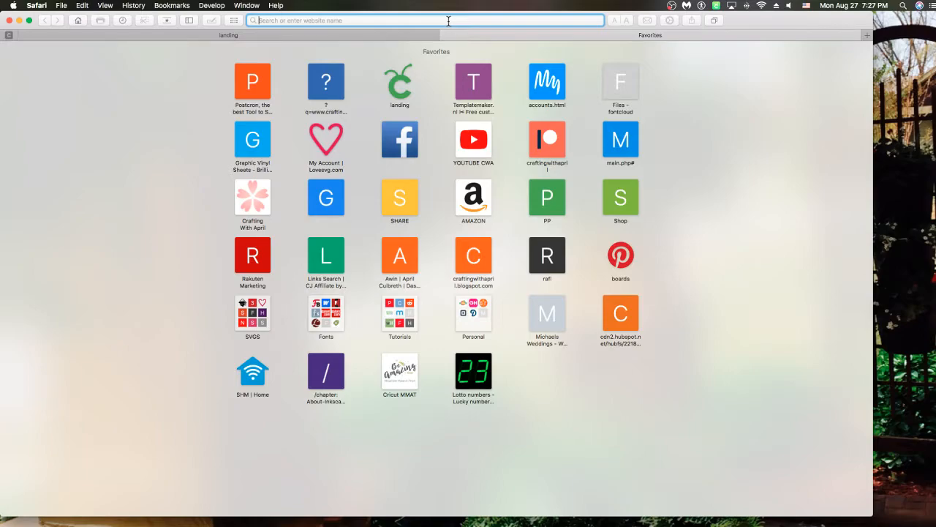
Search Bing Images for 'background paterns' and download the blue swirl pattern image
text(background paterns)
key(Return)
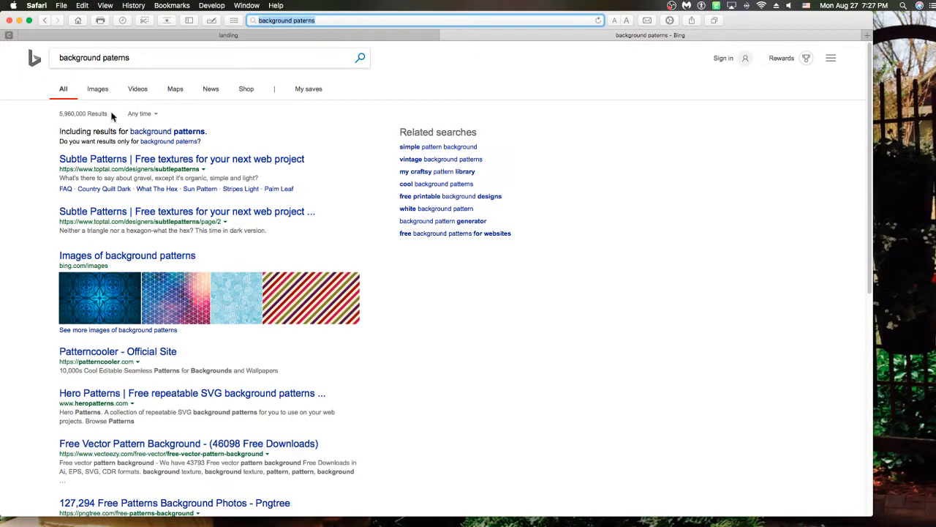
click(98, 89)
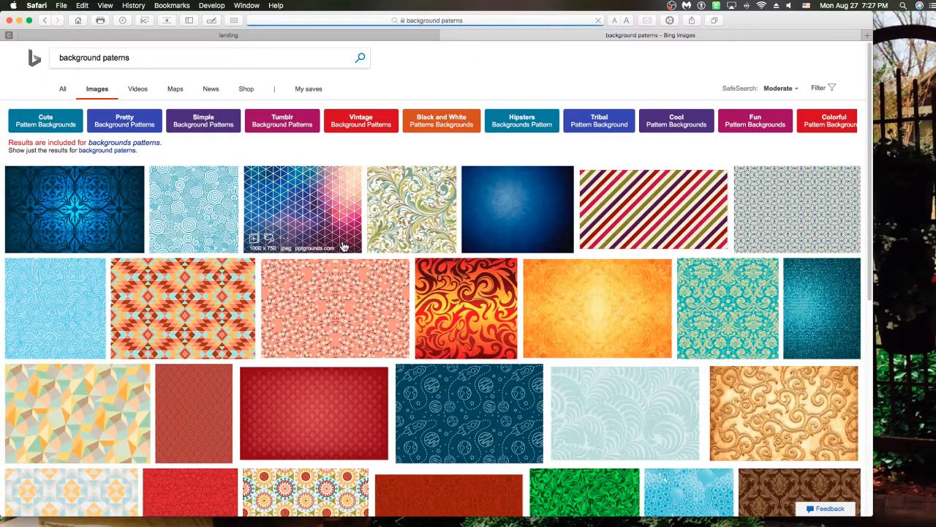
click(208, 214)
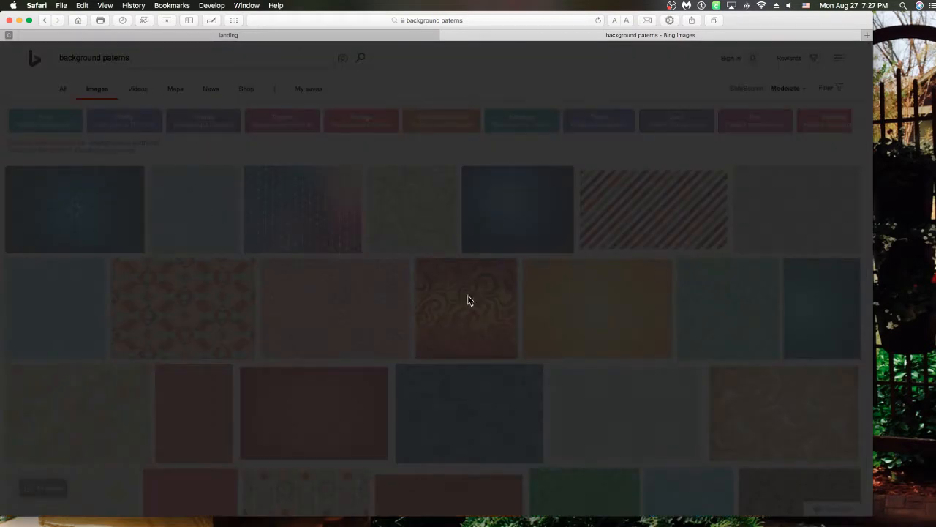
right_click(358, 179)
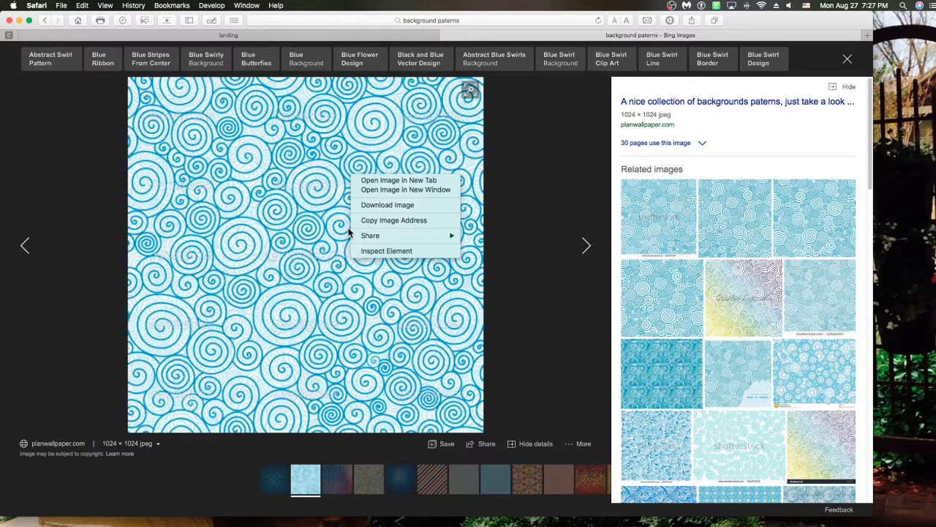
click(385, 206)
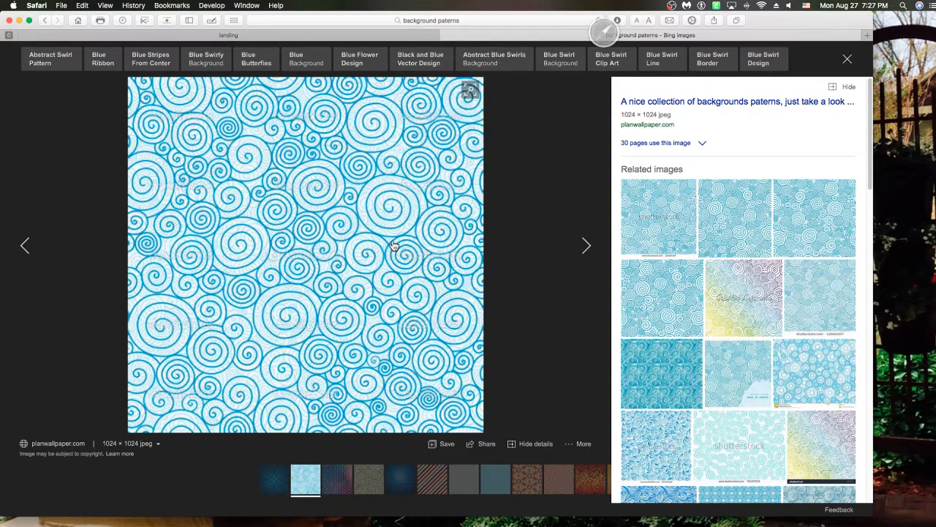
Upload the downloaded th.jpeg swirl image as a pattern named 'Blue Switrls'
click(220, 35)
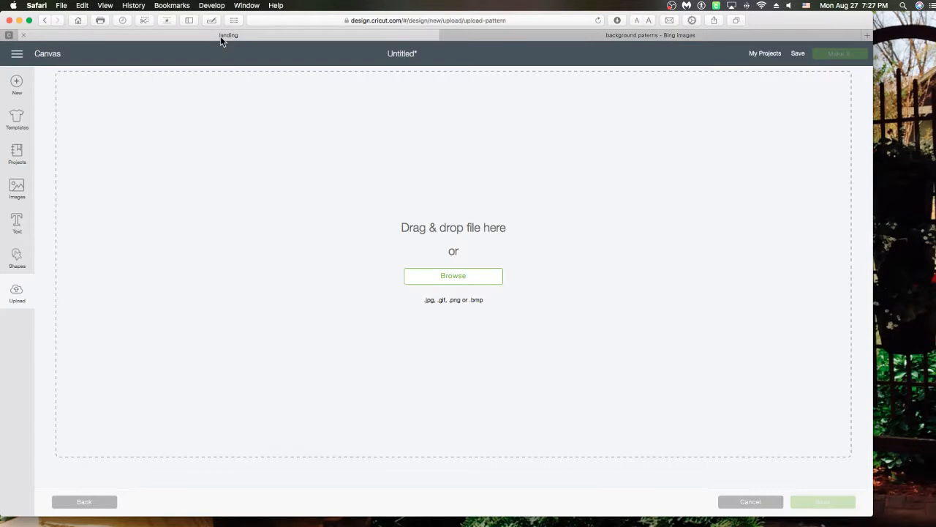
click(569, 259)
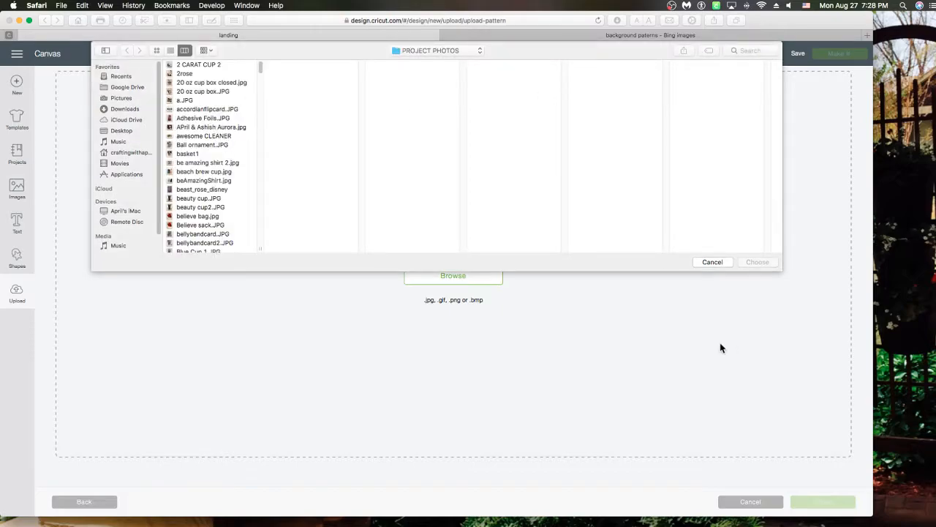
click(712, 262)
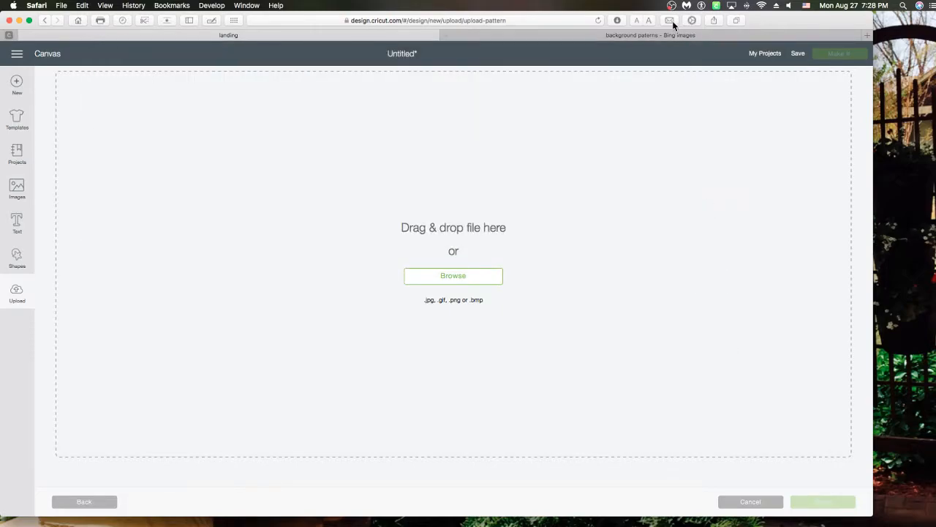
click(618, 21)
drag(573, 65, 568, 177)
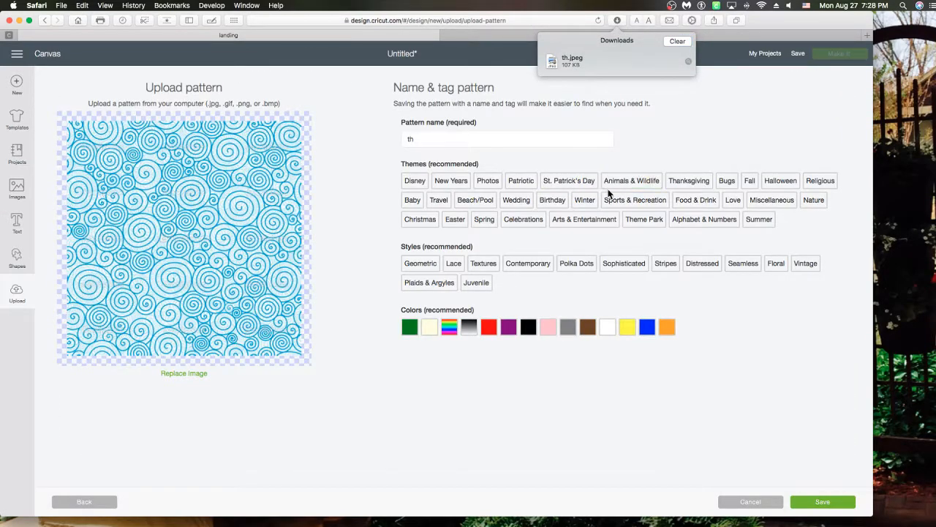
double_click(427, 139)
text(Blue Switrls)
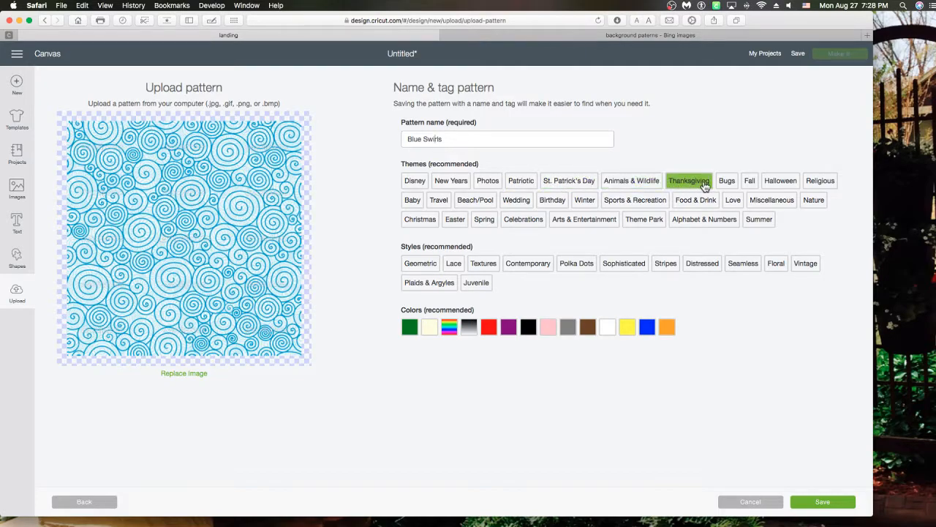
Tag six themes, Textures and Contemporary styles, and Blue colour, then save the pattern
click(790, 207)
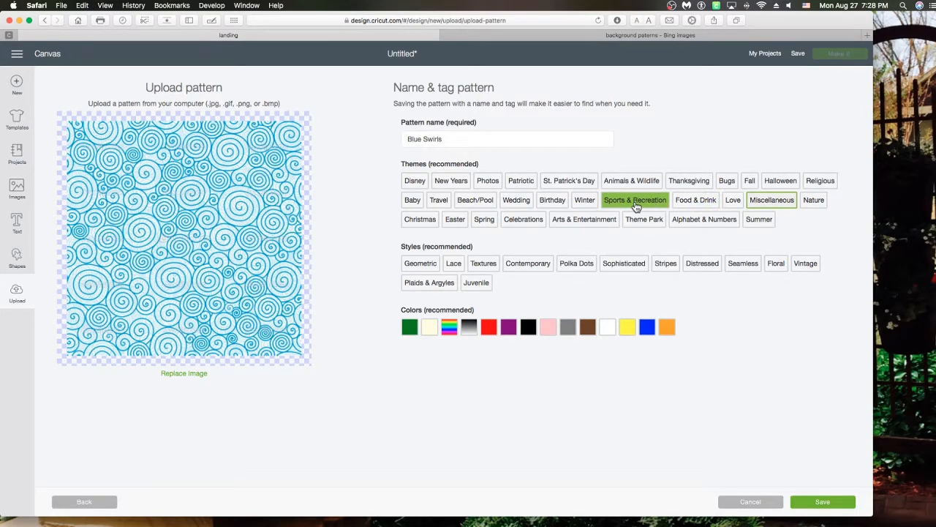
click(585, 204)
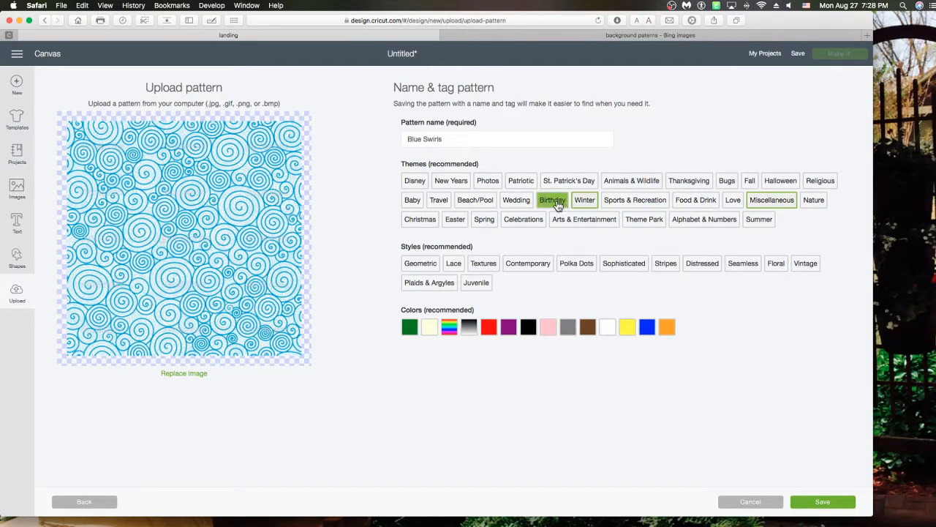
click(472, 205)
click(415, 207)
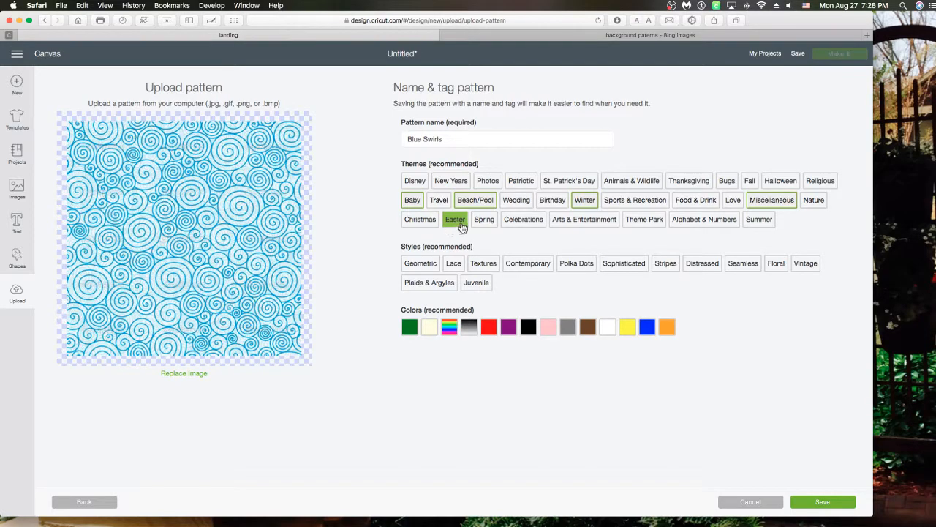
click(526, 222)
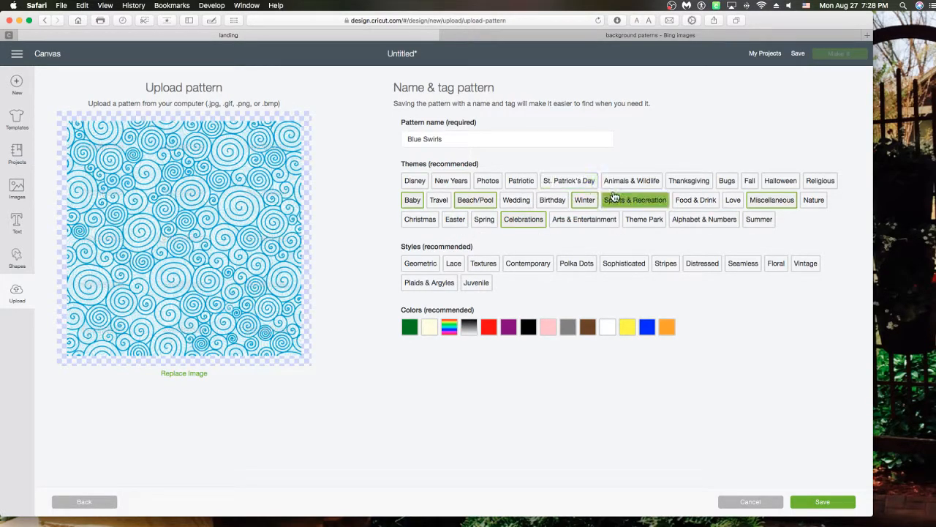
click(594, 222)
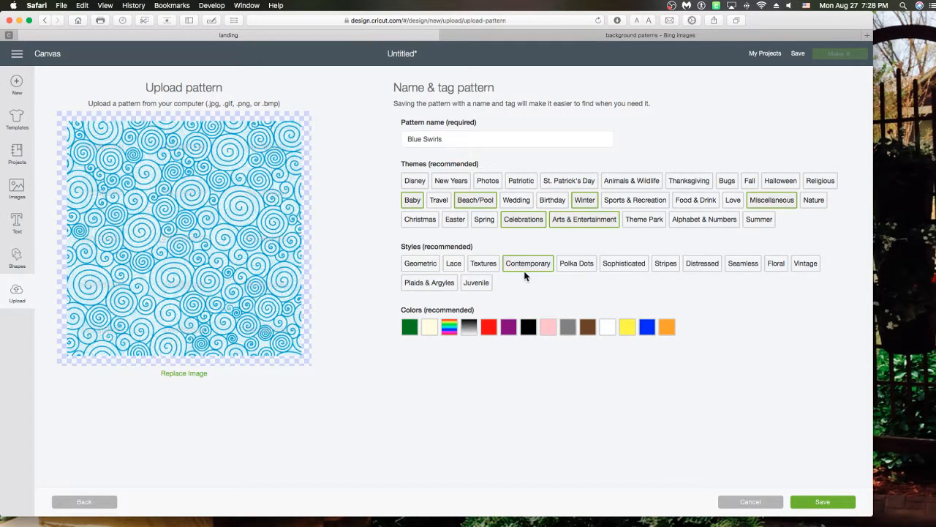
click(486, 265)
click(547, 272)
click(649, 332)
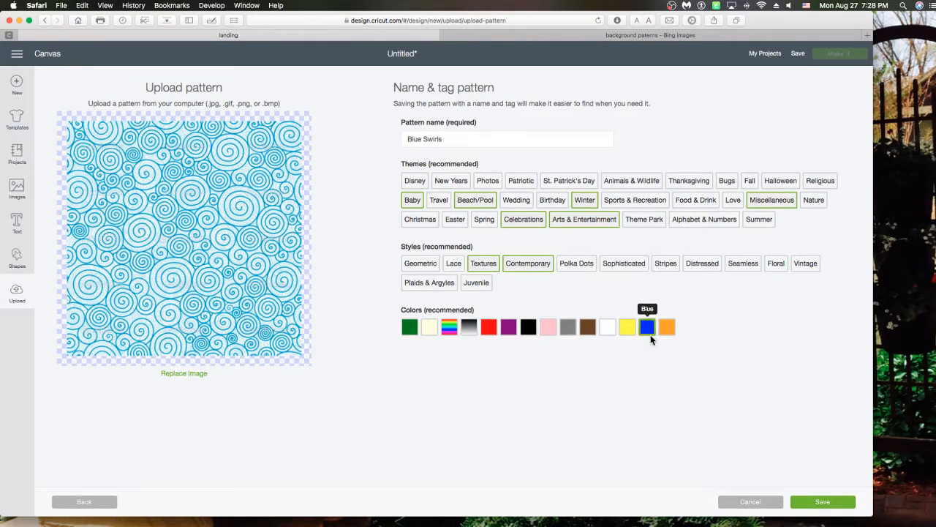
click(815, 505)
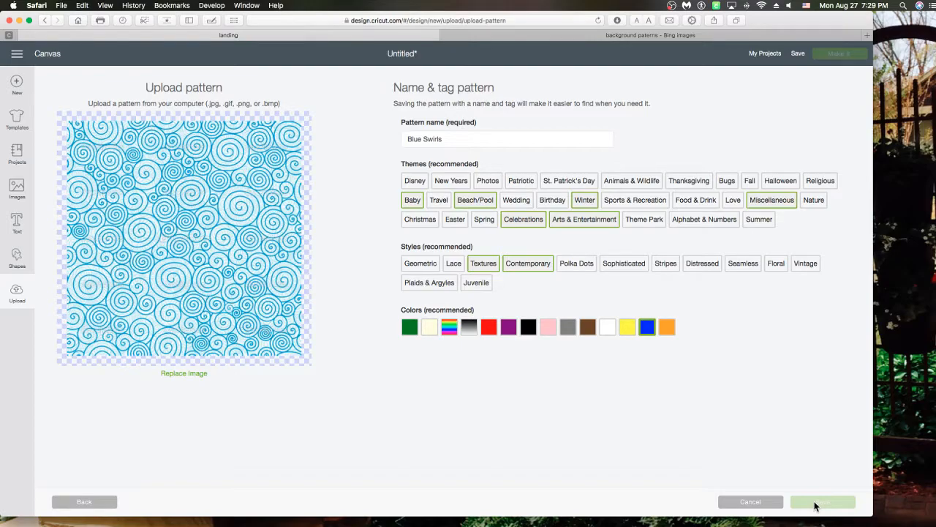
click(816, 505)
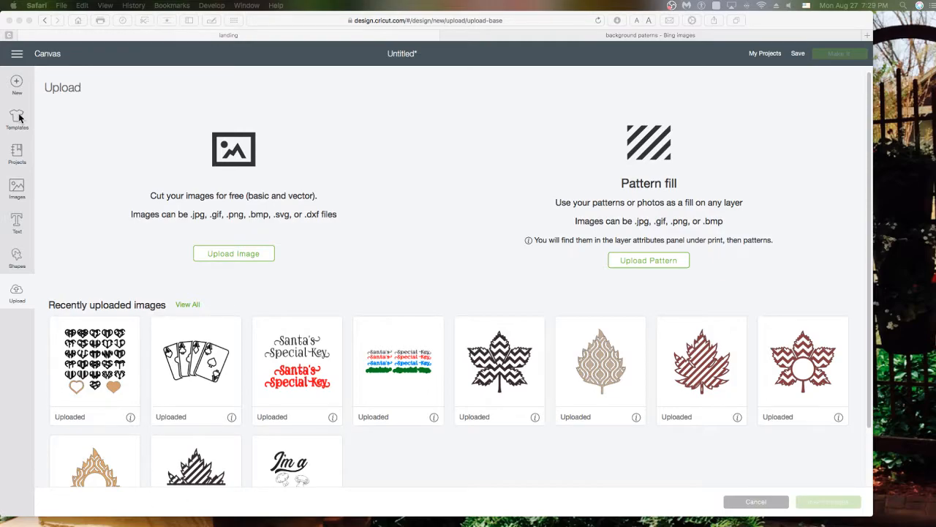
Start a new blank, untitled project canvas
click(18, 84)
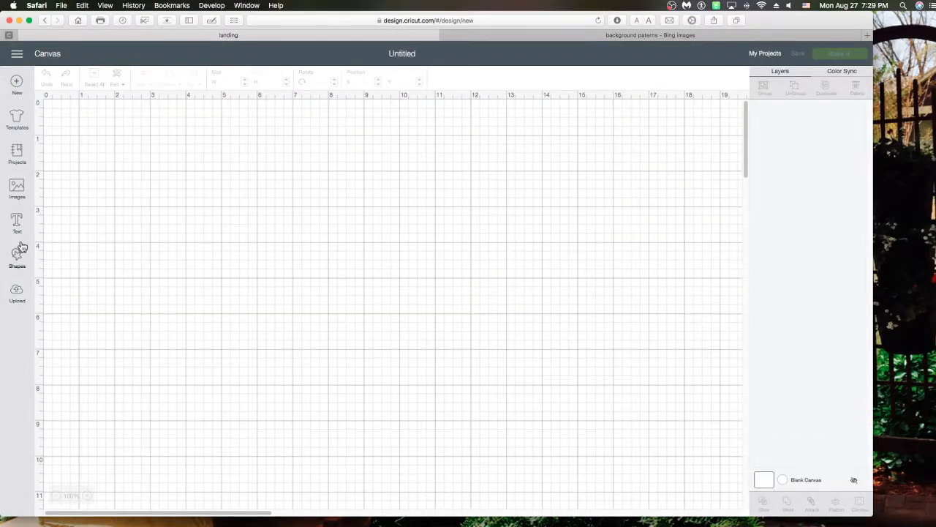
Add a hexagon from Shapes and change its operation from Cut to Print
click(16, 256)
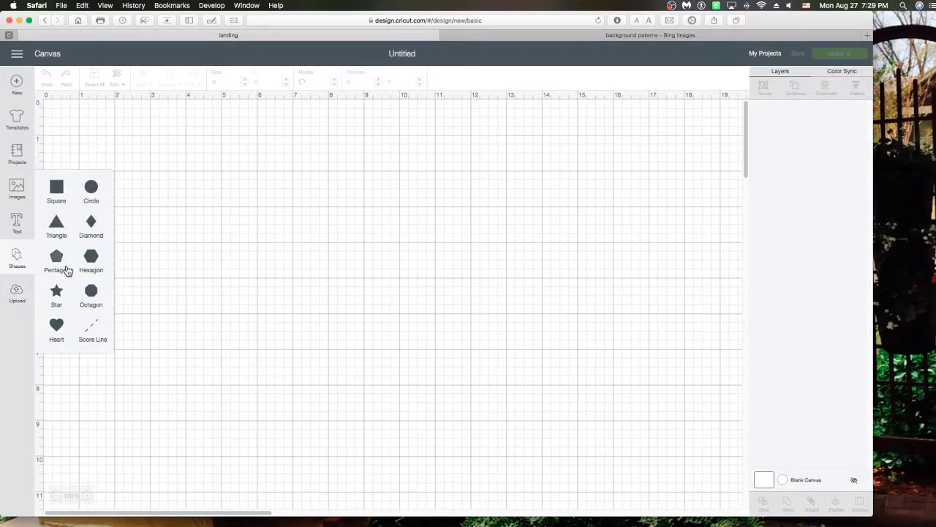
click(92, 257)
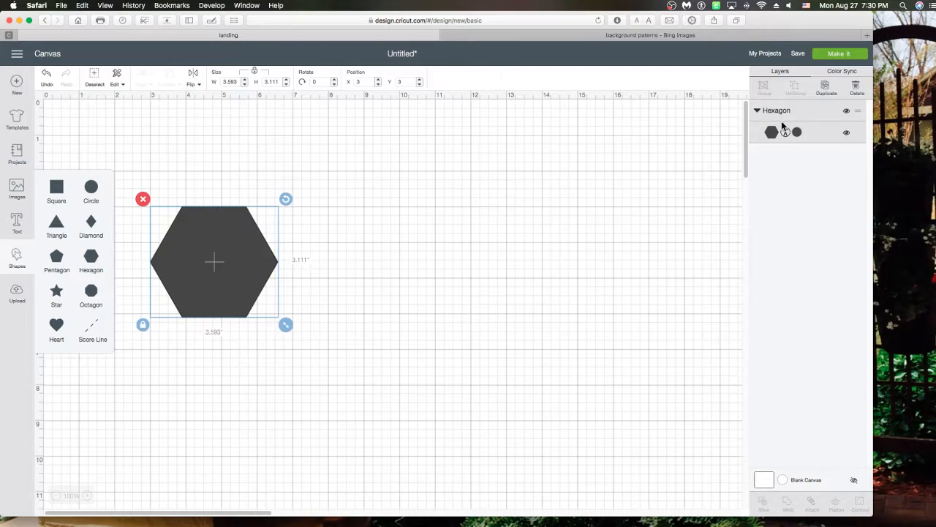
click(785, 133)
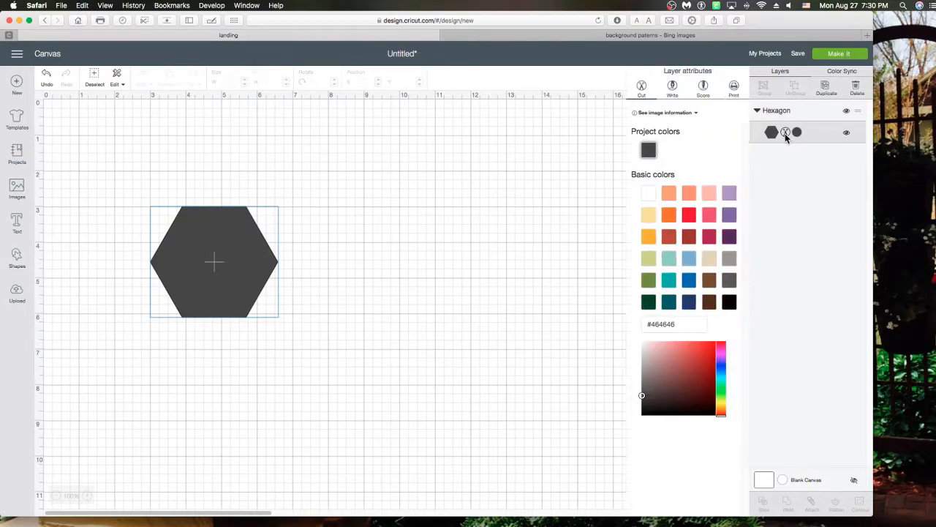
click(734, 88)
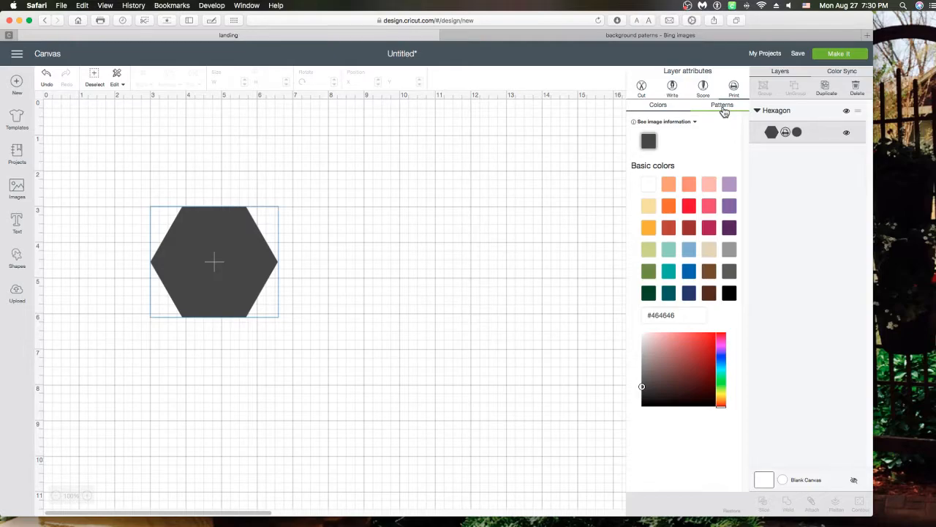
Fill the hexagon with the blue swirl pattern, enlarge it to 5.774 × 4.999, and edit the pattern
click(723, 111)
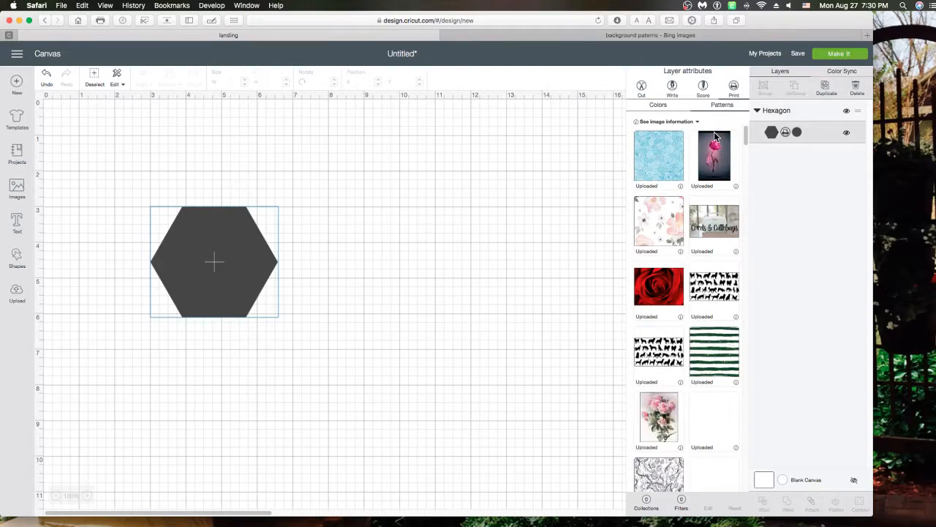
click(656, 161)
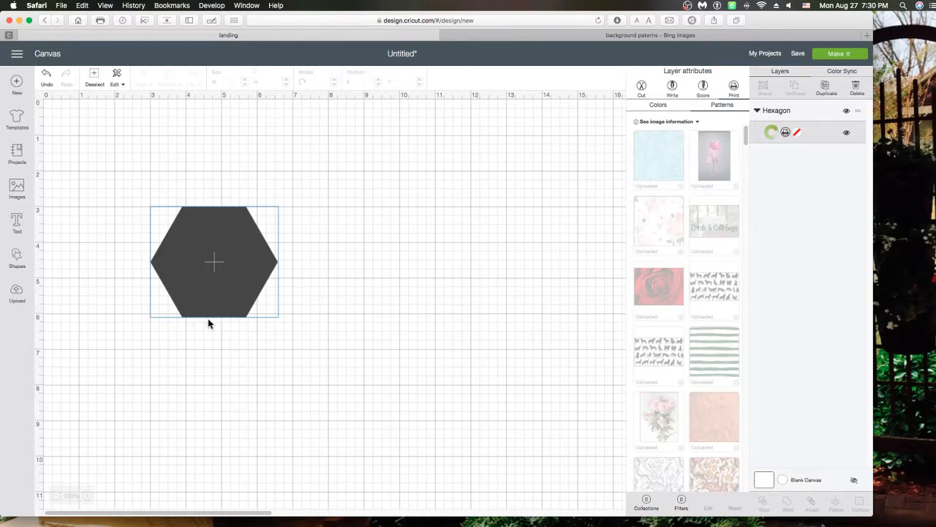
drag(239, 277, 344, 241)
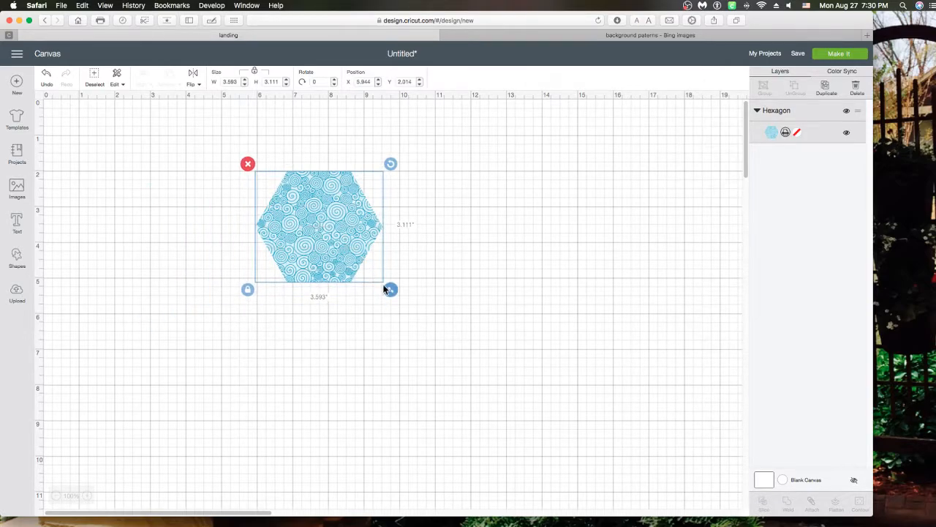
drag(384, 289, 461, 355)
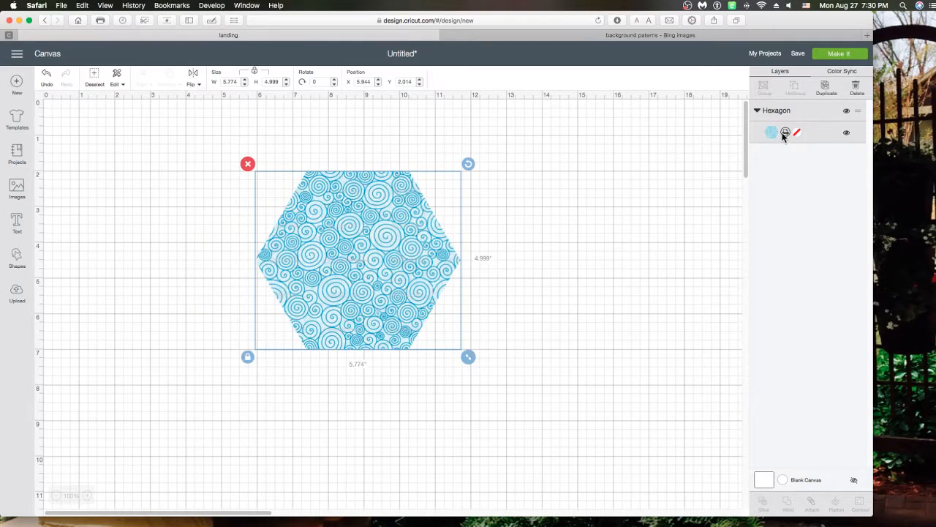
click(782, 132)
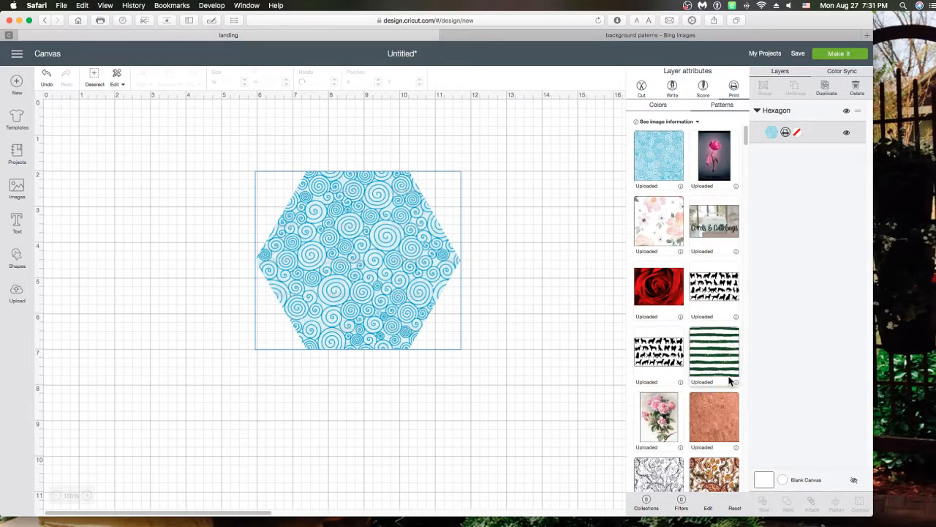
click(708, 509)
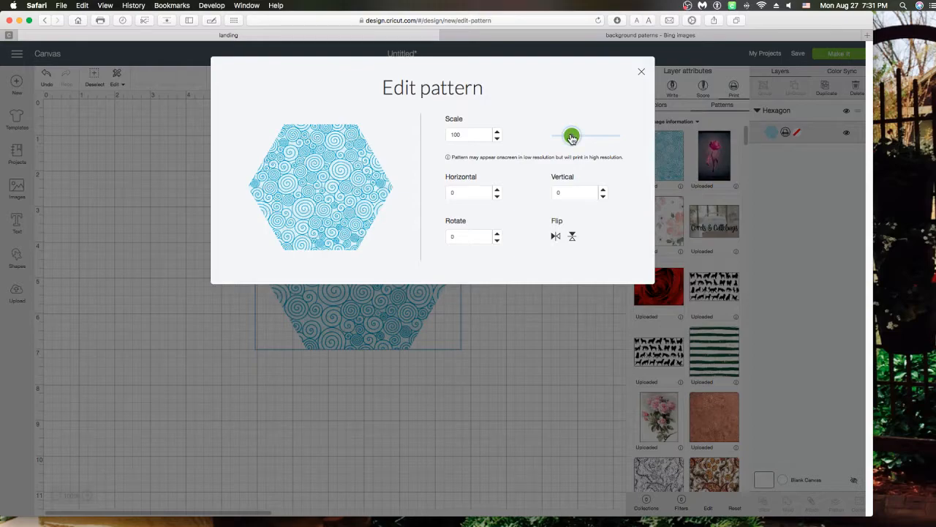
Set the swirl pattern's scale to 249 and close the pattern editor
drag(571, 137, 593, 136)
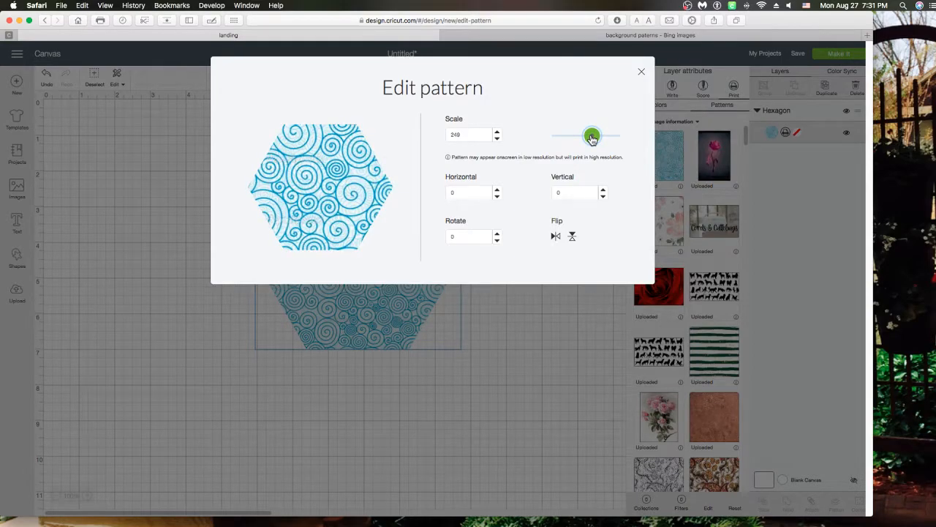
click(515, 409)
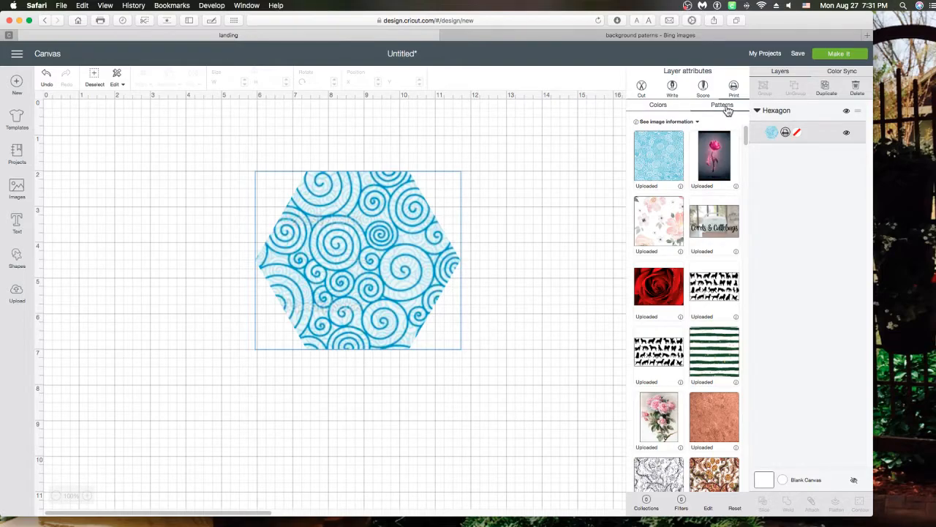
Apply the White wood pattern from further down the Patterns list to the hexagon
scroll(686, 308, down, 5)
scroll(723, 283, down, 10)
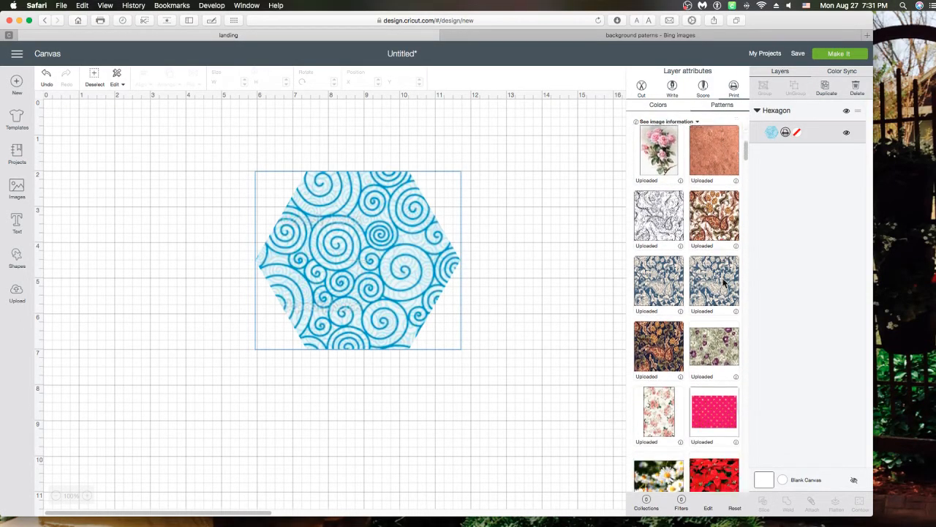
scroll(723, 283, down, 10)
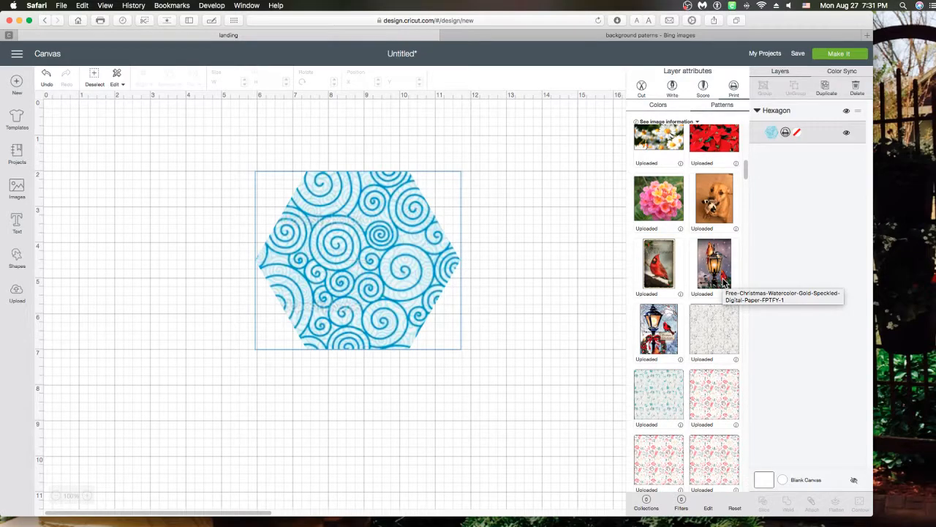
scroll(724, 283, down, 8)
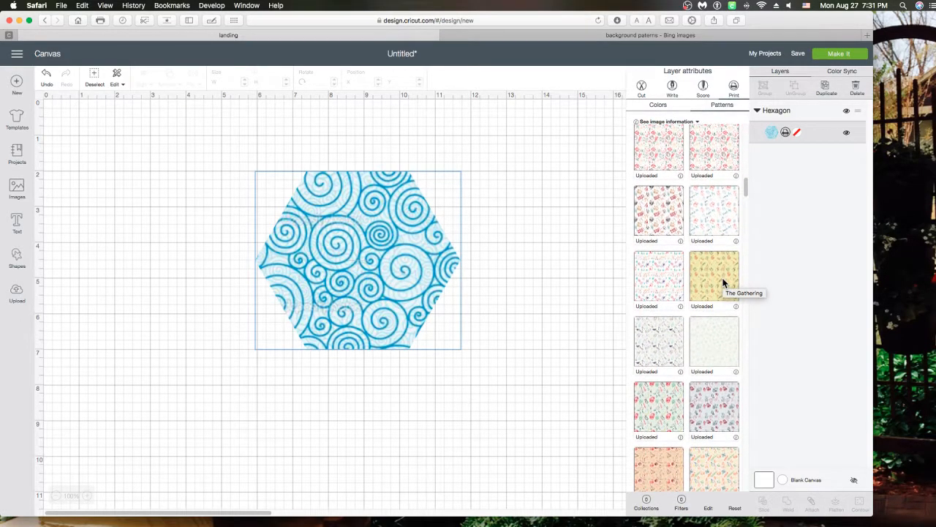
scroll(723, 283, down, 10)
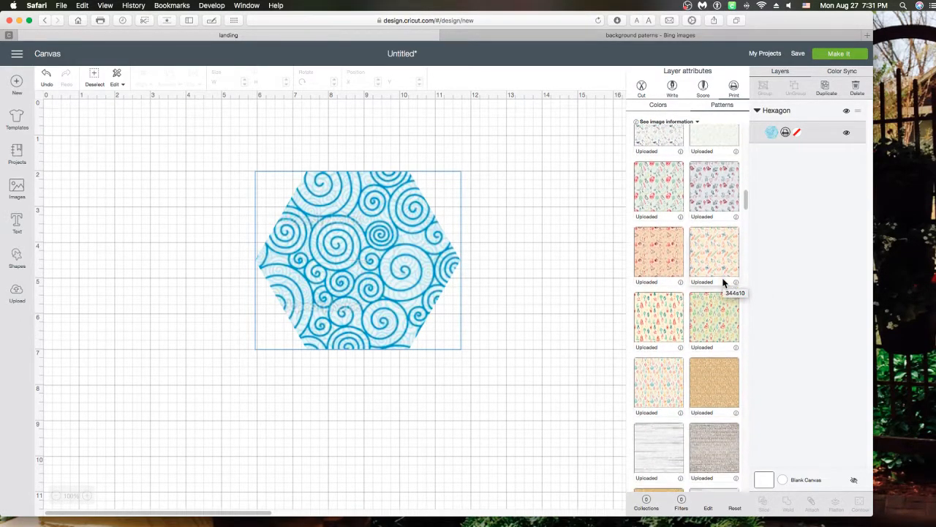
scroll(724, 283, down, 1)
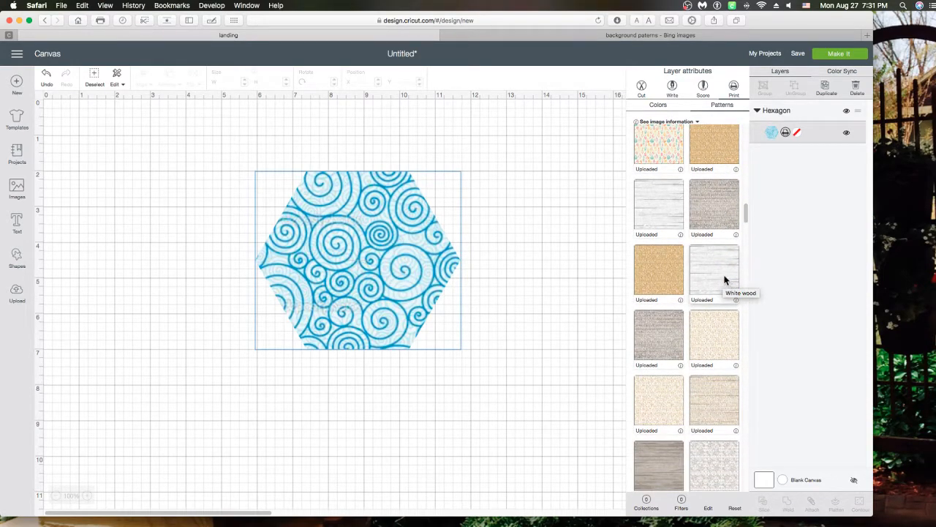
click(718, 275)
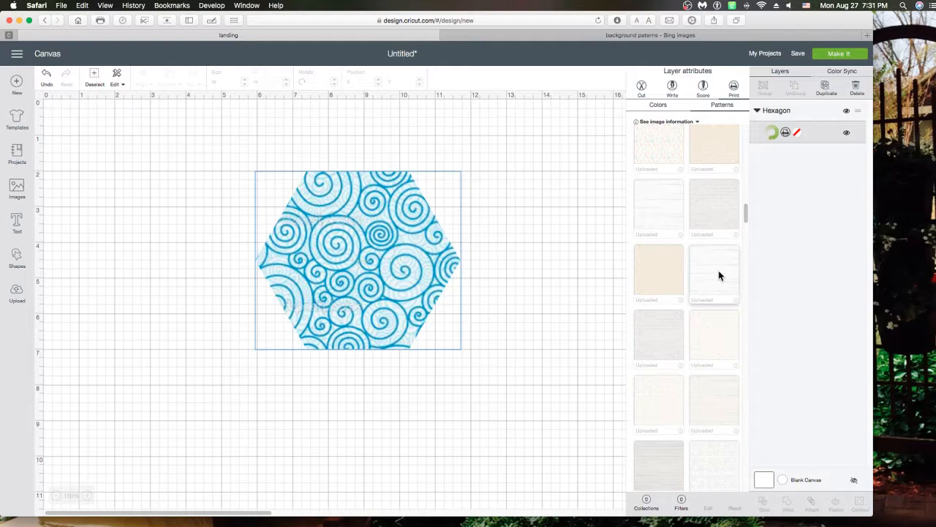